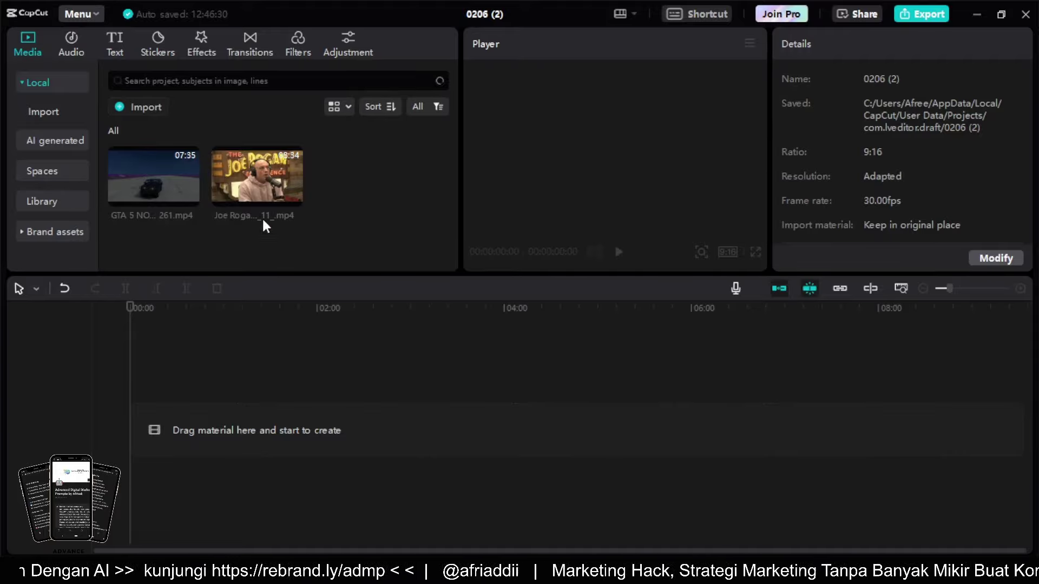
- Add the Joe Rogan video to the timeline and shift it in the frame to about X 175, Y 166
drag(258, 161, 126, 437)
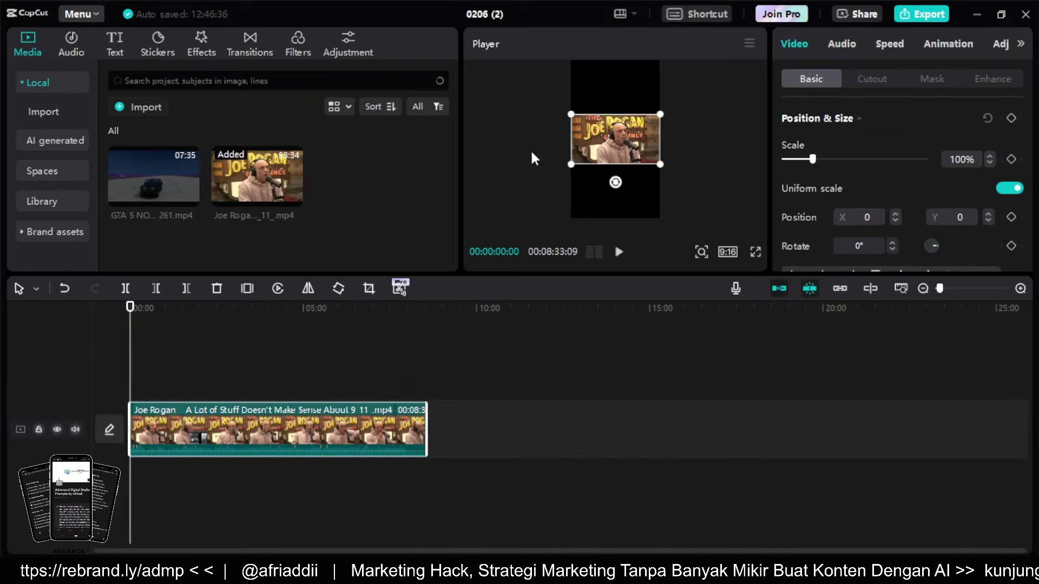
scroll(223, 420, up, 5)
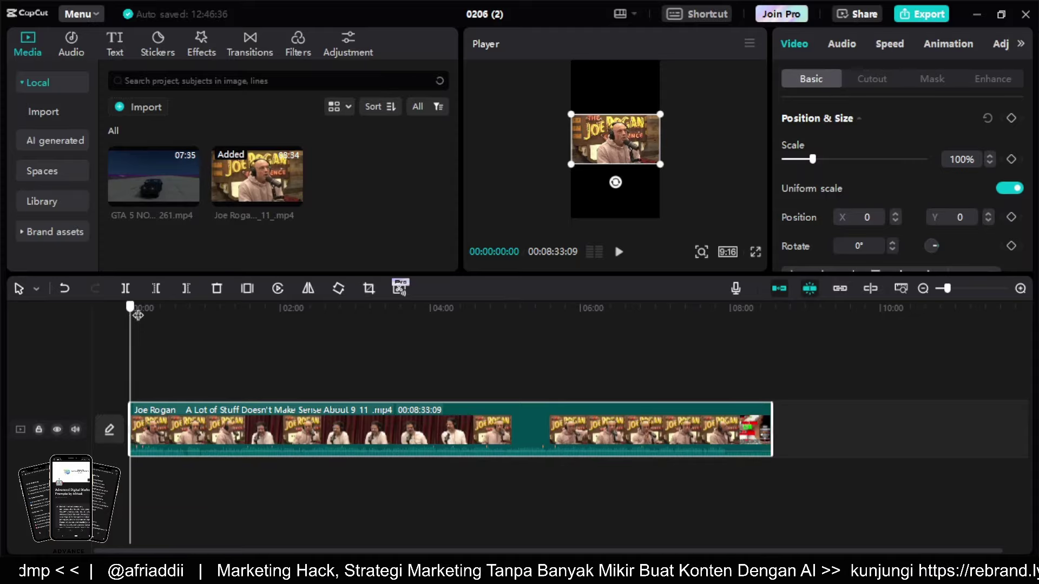
drag(138, 315, 277, 341)
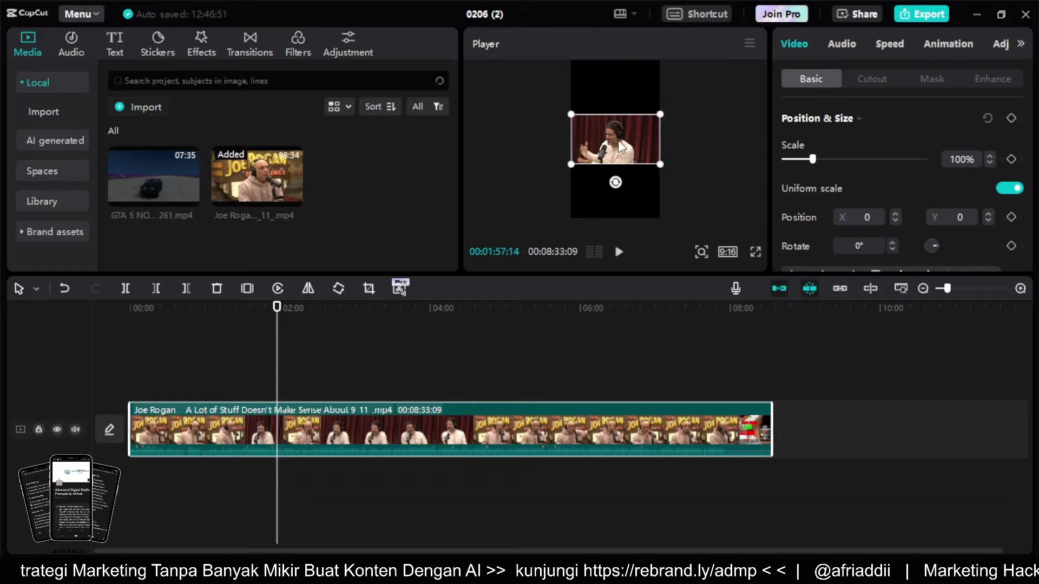
mouse_move(618, 140)
mouse_down()
mouse_move(671, 134)
mouse_move(597, 136)
mouse_move(625, 134)
mouse_up()
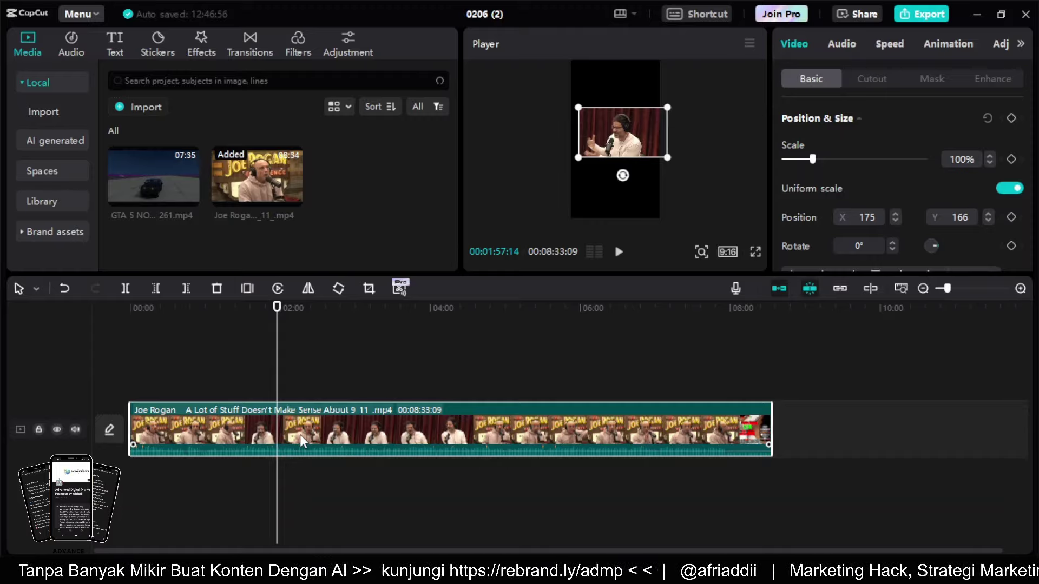
- Duplicate the clip onto a track above it, aligned with the start of the timeline
key(ctrl+c)
key(ctrl+v)
drag(365, 362, 205, 363)
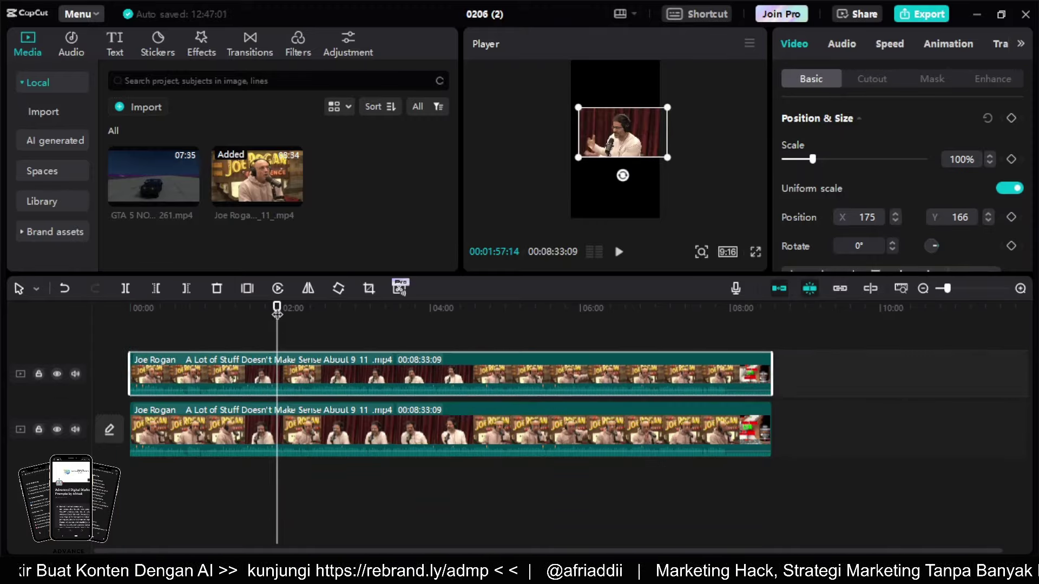
- Split the clips on both tracks at 00:02:22:20
drag(277, 312, 237, 332)
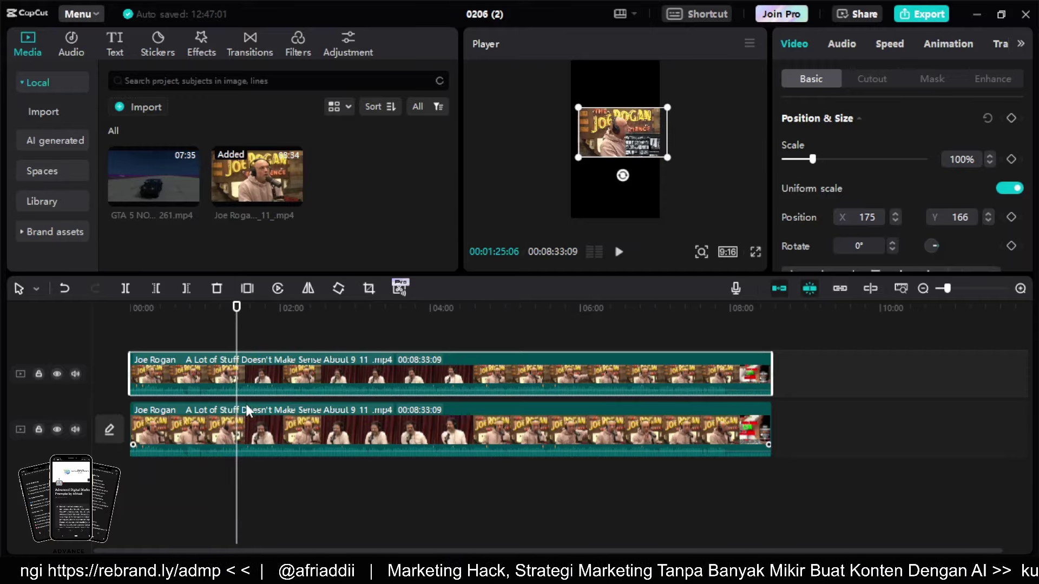
scroll(246, 404, up, 5)
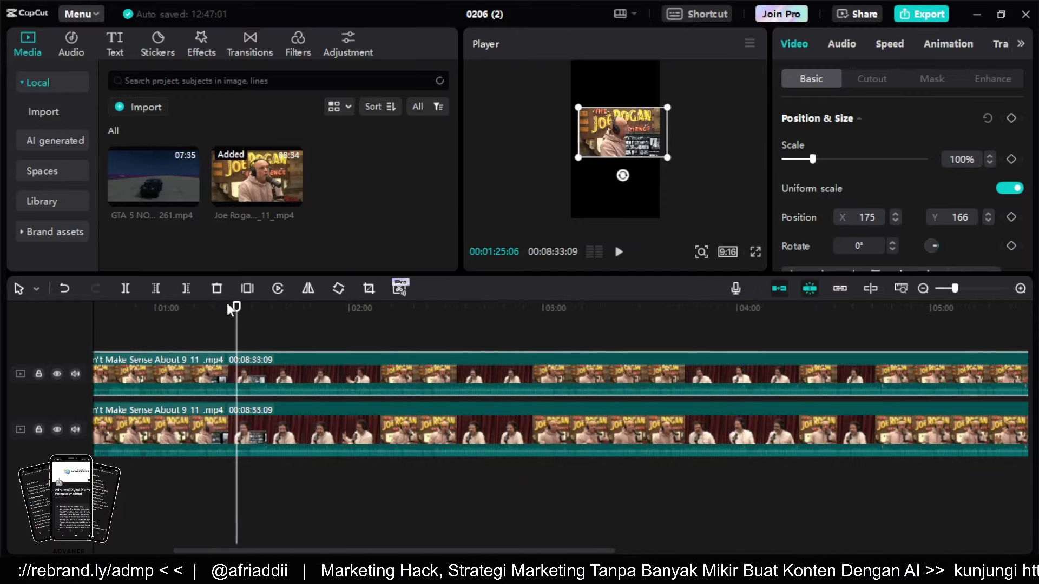
drag(238, 307, 423, 308)
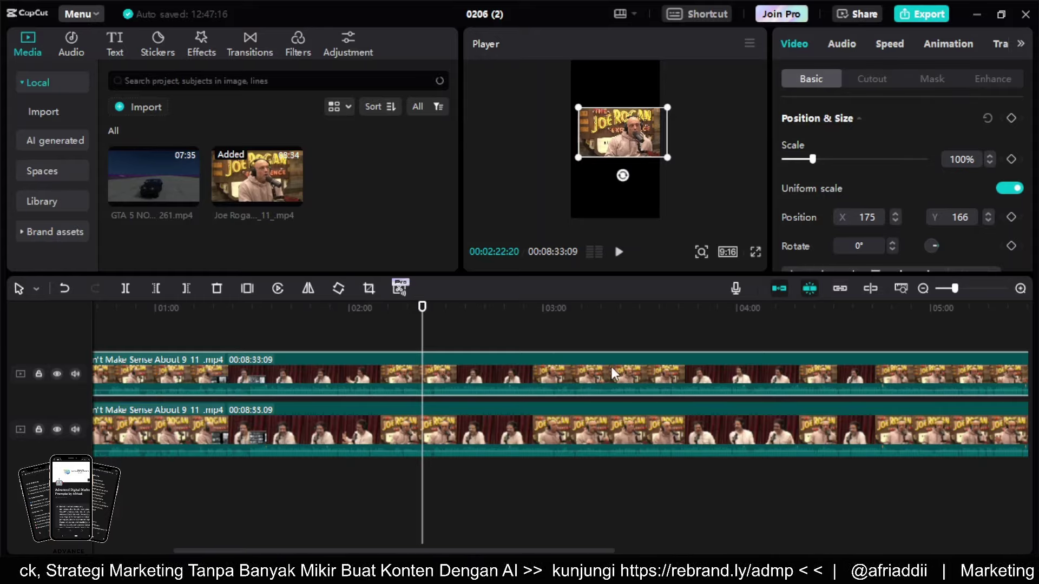
click(127, 287)
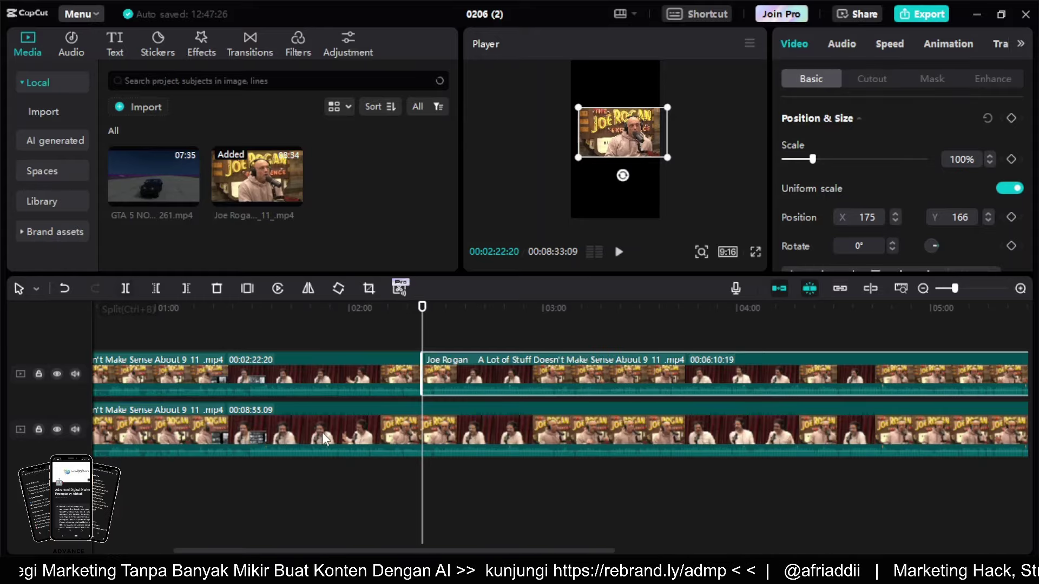
click(121, 286)
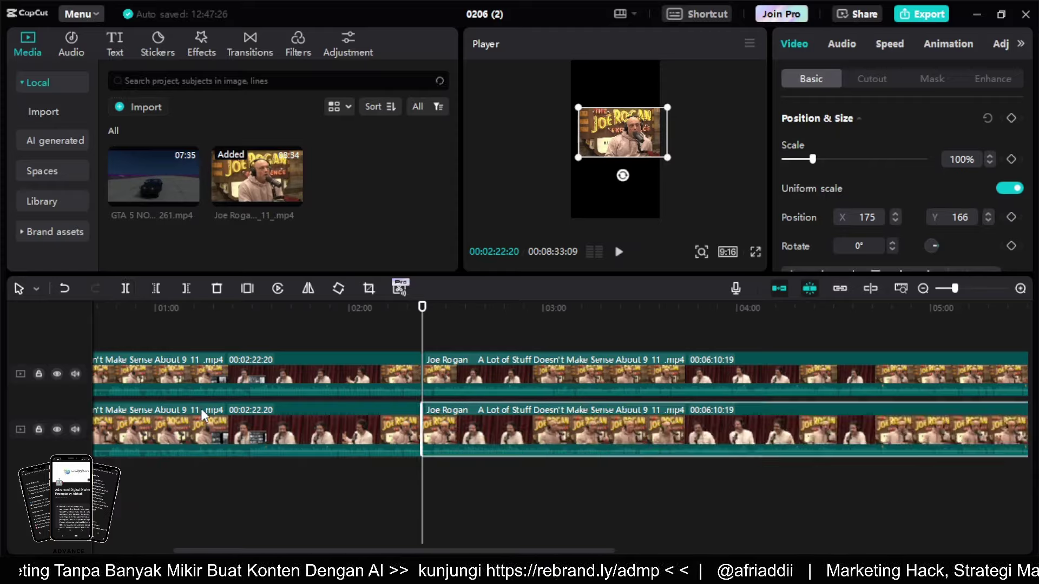
- Delete the parts before the cut on both tracks and align the remaining upper-track clip with the timeline start
click(232, 442)
key(Delete)
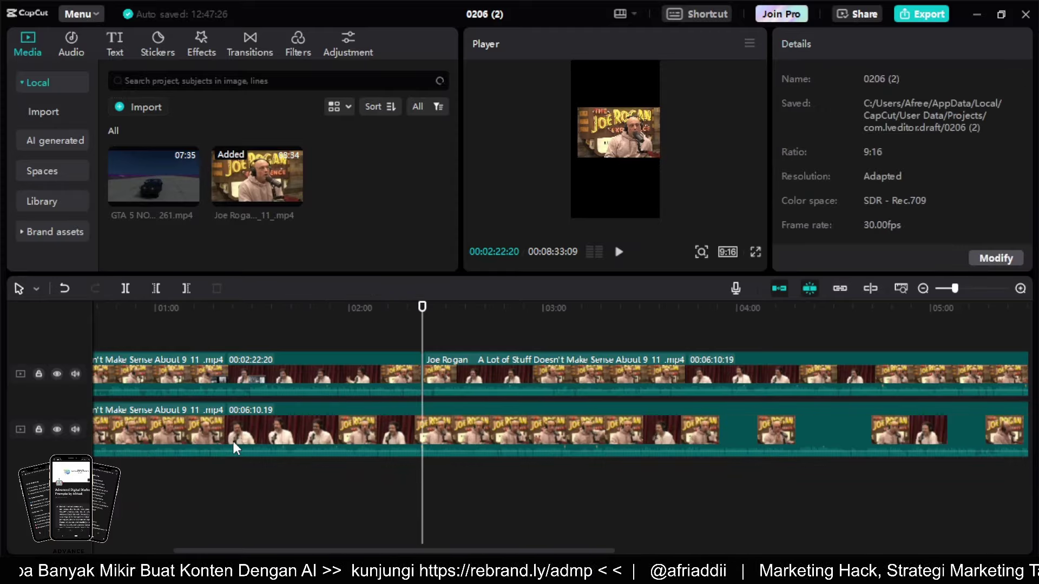
click(284, 375)
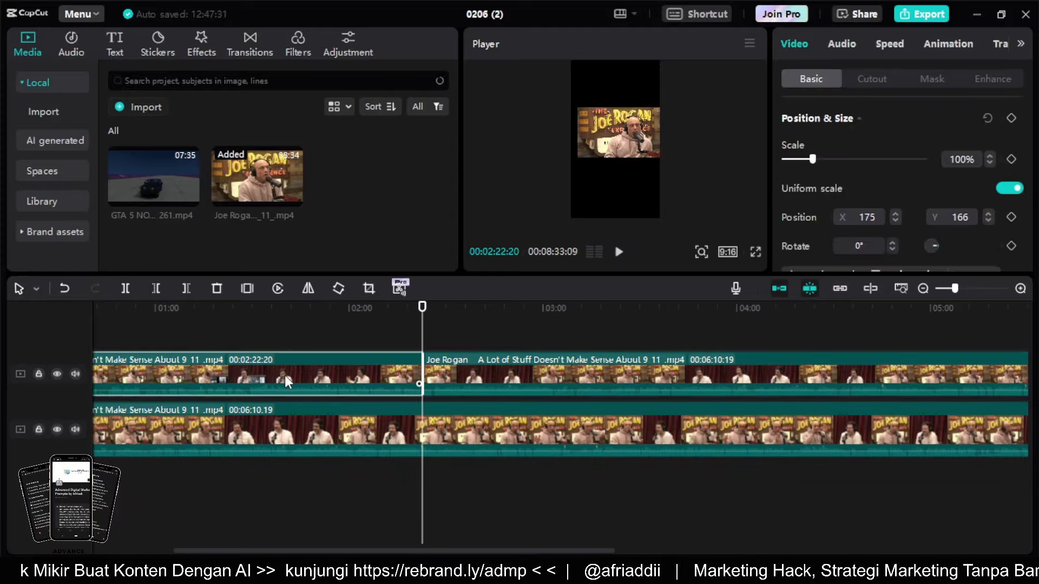
key(Delete)
scroll(290, 386, down, 1)
drag(464, 374, 224, 372)
drag(366, 316, 114, 334)
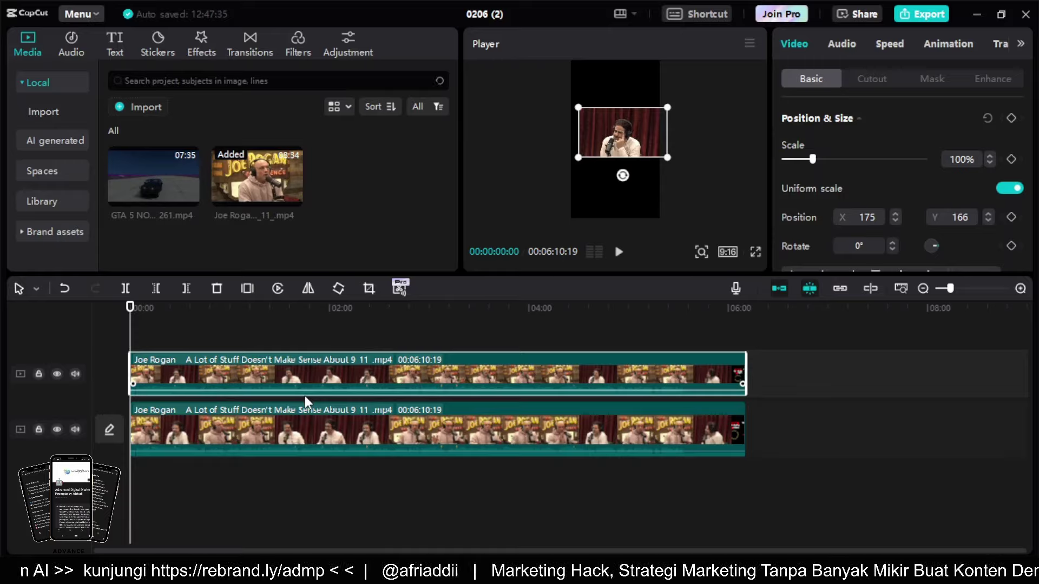
- Place the upper-track clip at about X 129, Y -905, and enlarge the main-track clip to 180% at about X -342, Y 951
drag(633, 130, 629, 173)
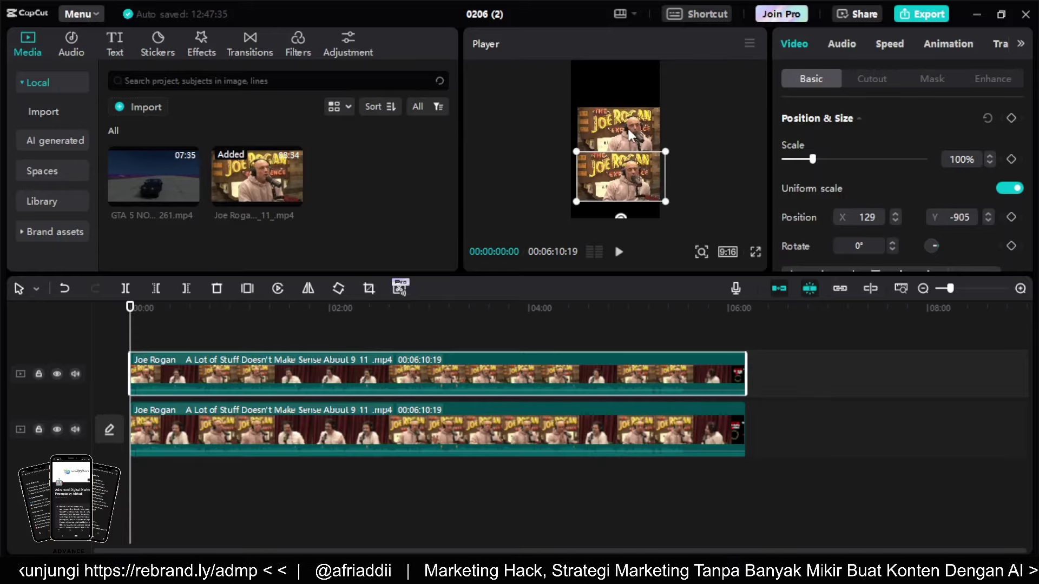
drag(615, 89, 620, 86)
drag(661, 119, 706, 140)
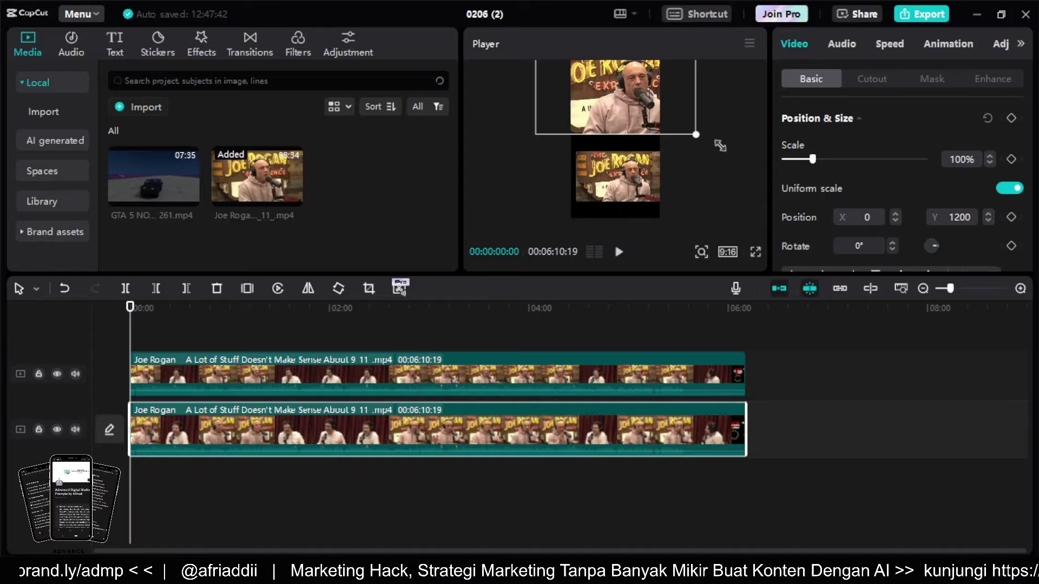
mouse_move(622, 106)
mouse_down()
mouse_move(616, 127)
mouse_move(608, 118)
mouse_up()
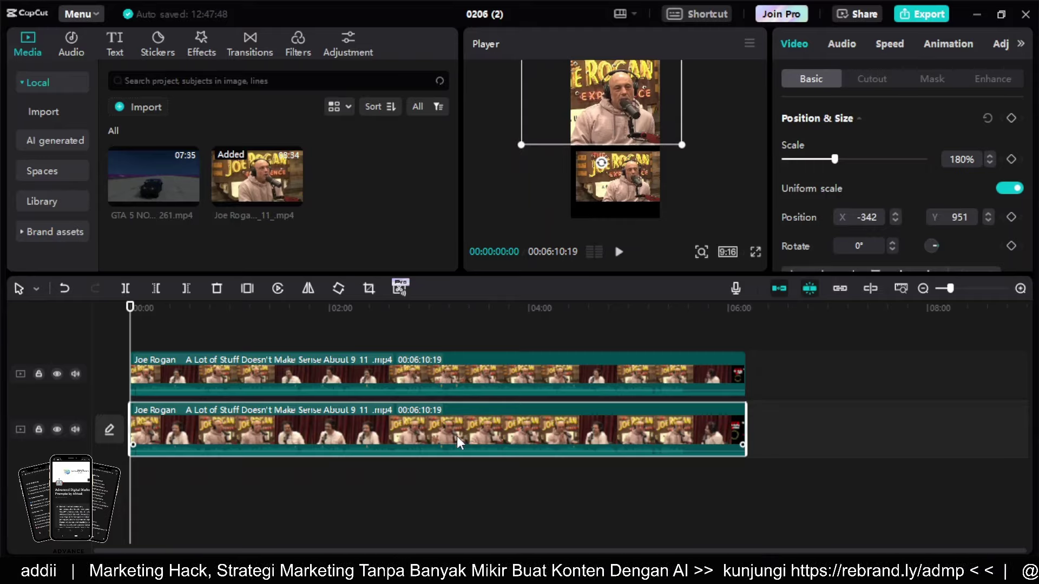
- Split the clips on both tracks at 00:00:59:03 and delete everything after the cut
click(619, 252)
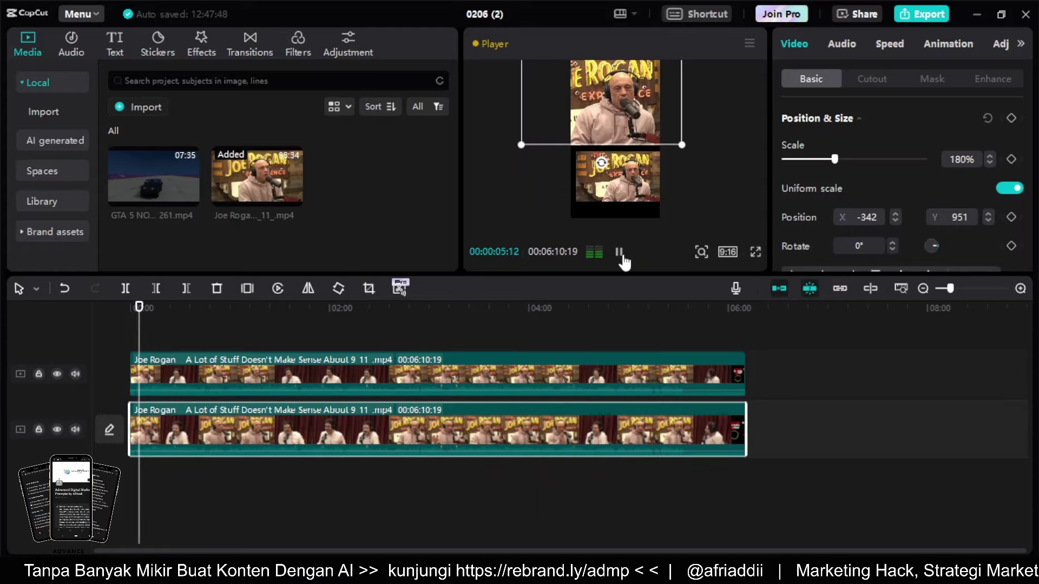
click(620, 254)
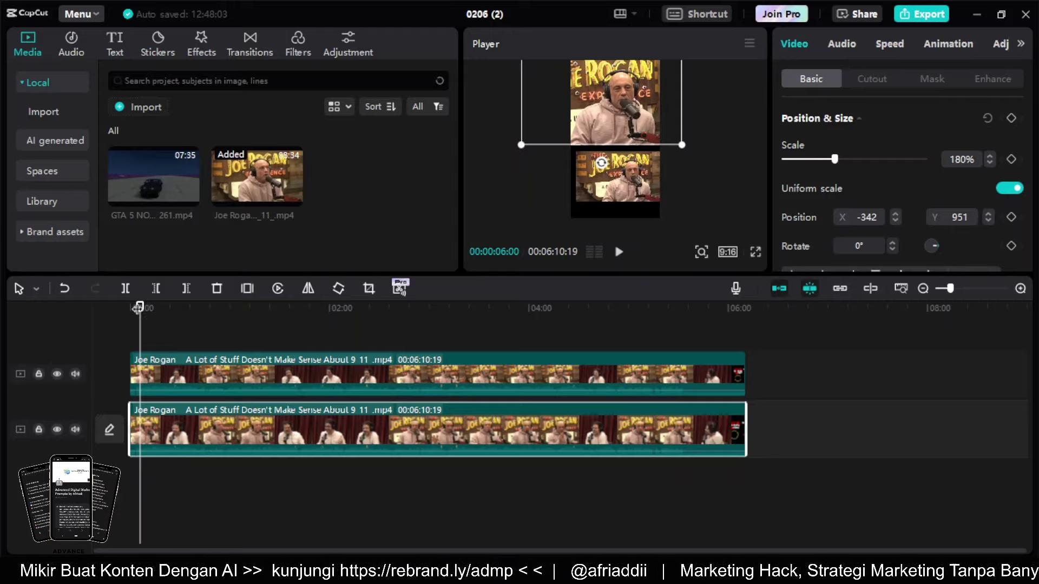
click(137, 307)
drag(137, 307, 229, 304)
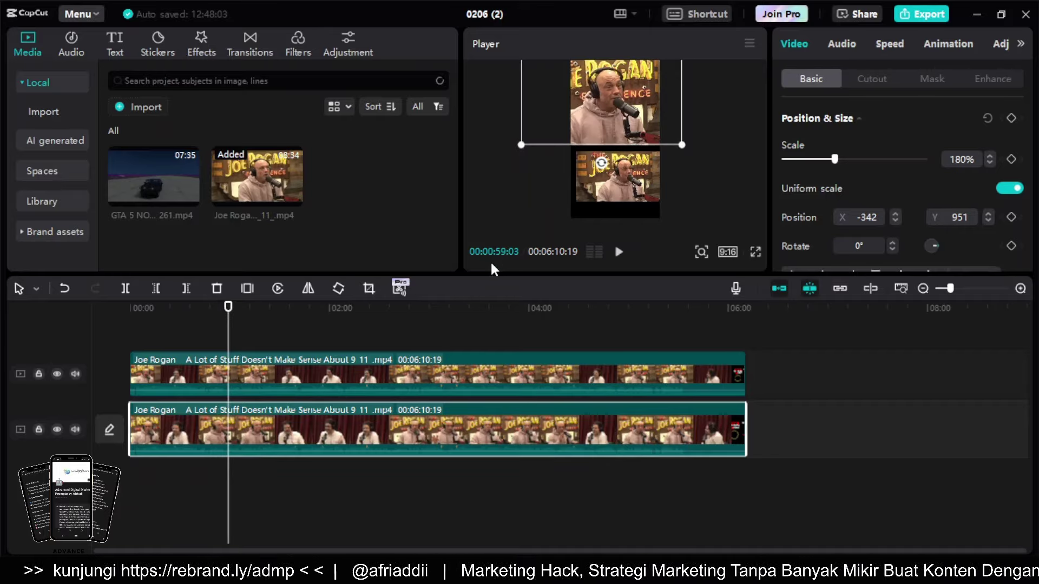
click(126, 288)
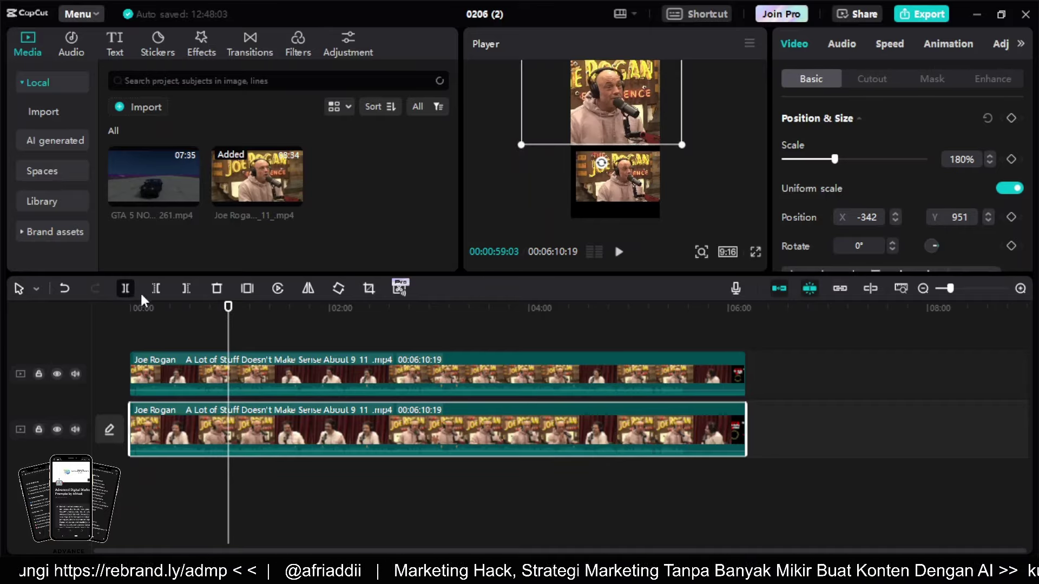
click(248, 382)
click(124, 288)
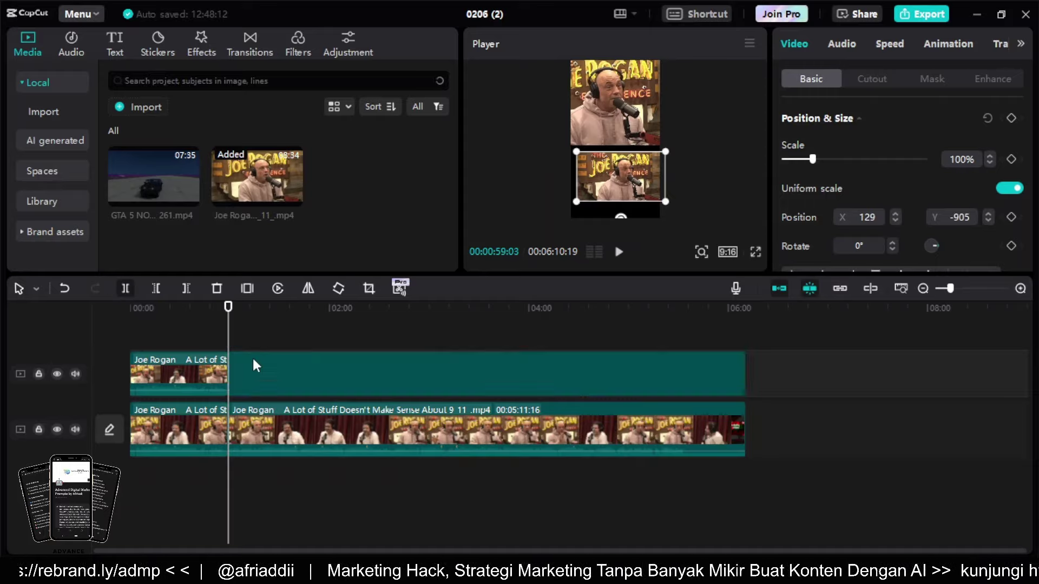
click(300, 366)
key(Delete)
key(Delete)
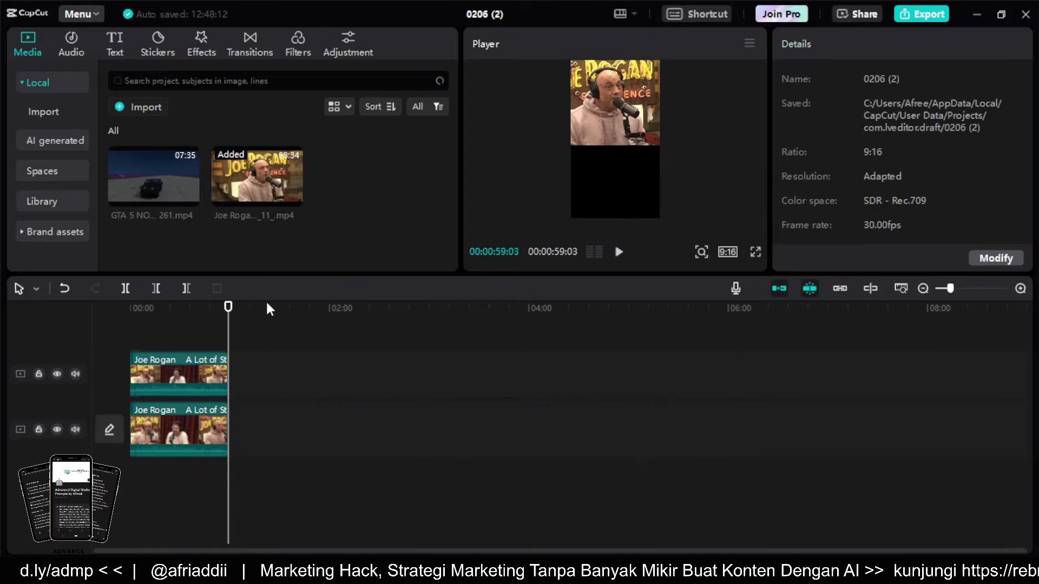
- Enlarge the upper-track clip to 185% and position it in the lower half of the frame at about X 157, Y -923
drag(228, 306, 130, 313)
scroll(196, 385, up, 5)
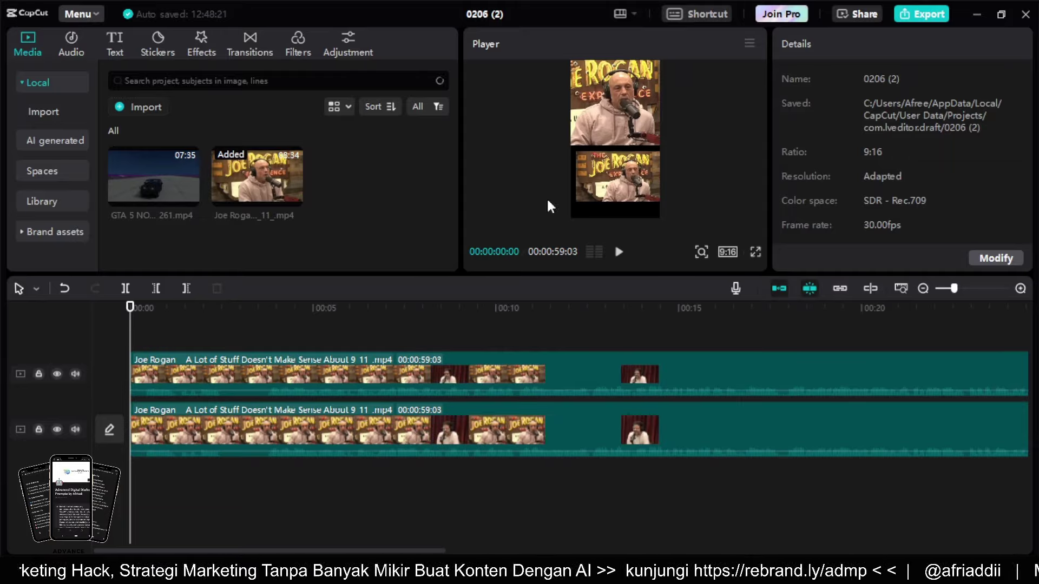
drag(129, 308, 434, 320)
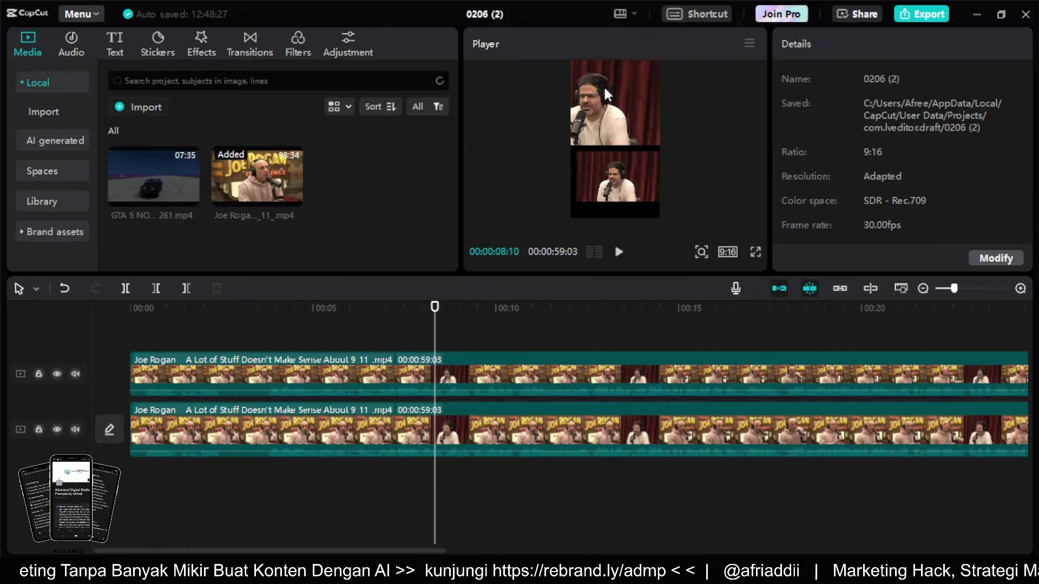
click(619, 183)
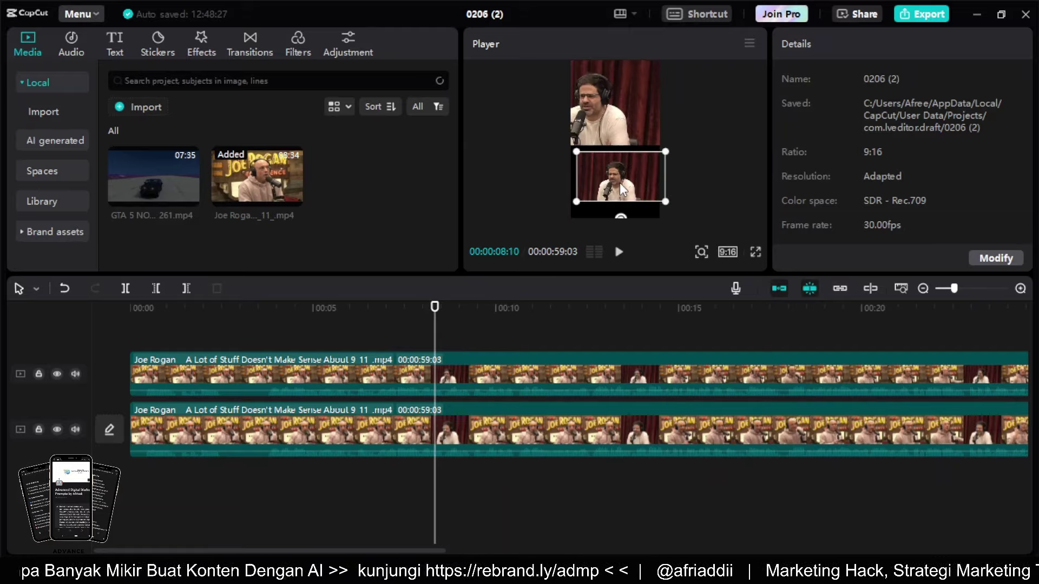
drag(586, 198, 525, 249)
mouse_move(611, 186)
mouse_down()
mouse_move(609, 148)
mouse_move(614, 184)
mouse_up()
- Find where the shot changes from host to guest and split both tracks' clips there, at 00:00:07:06
drag(437, 318, 426, 318)
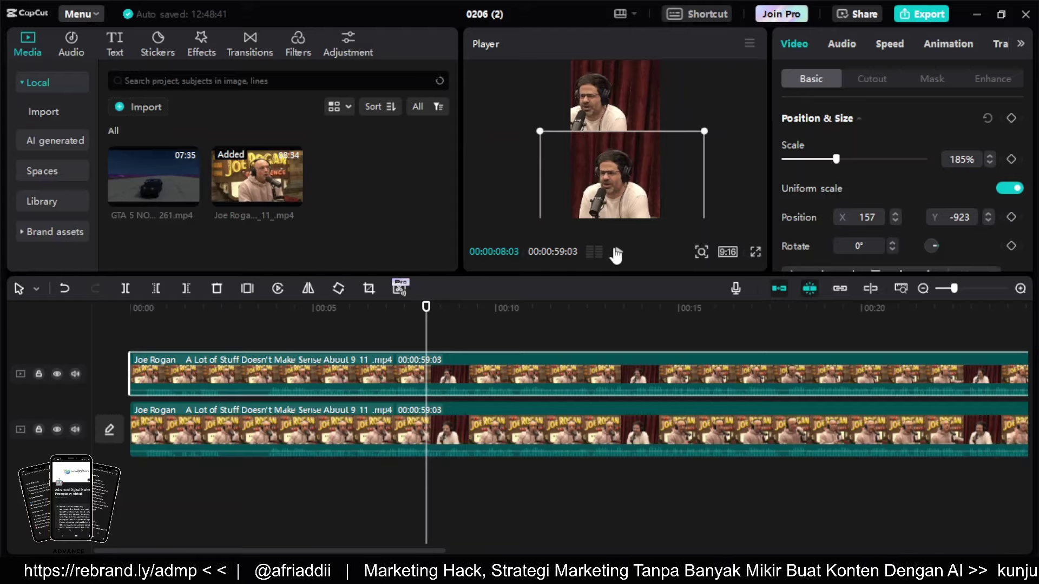
click(619, 252)
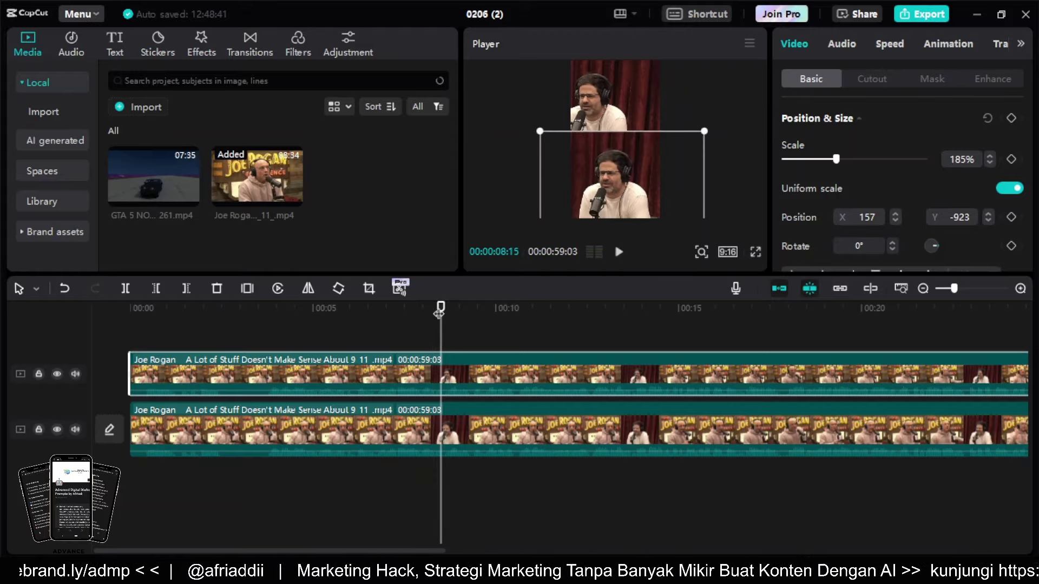
drag(440, 312, 383, 313)
click(618, 252)
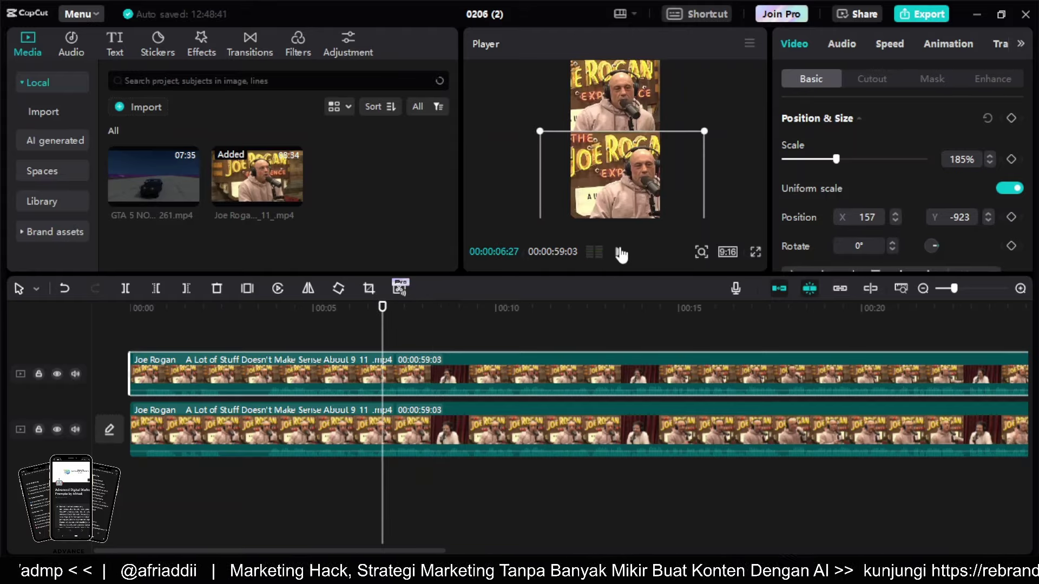
click(620, 252)
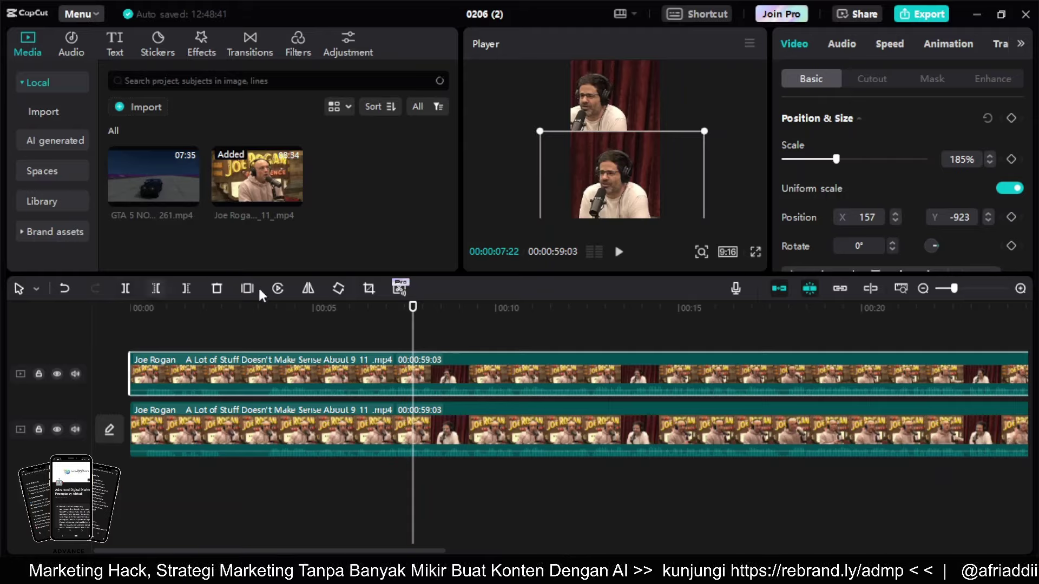
scroll(407, 365, up, 2)
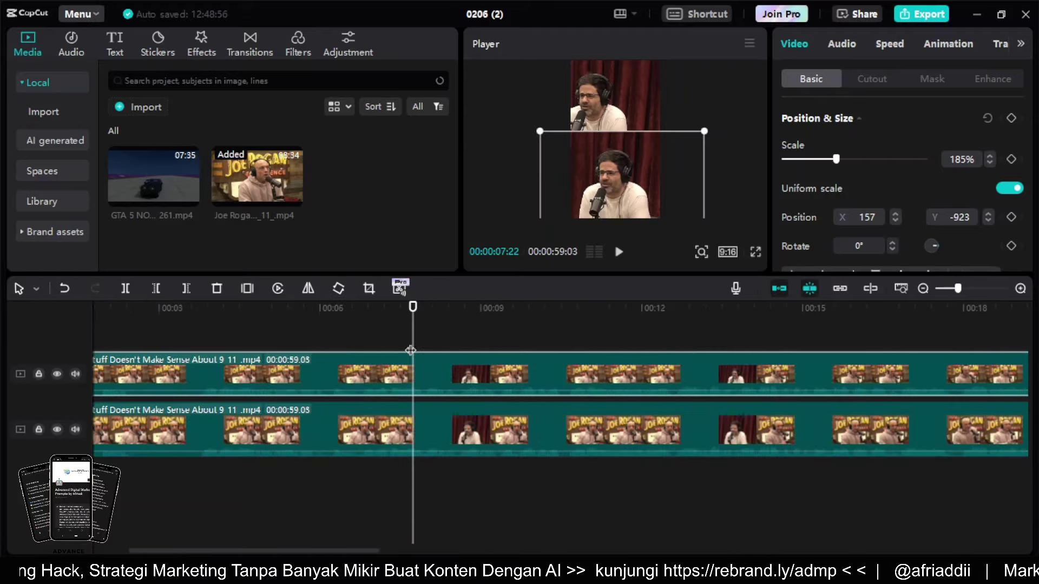
drag(413, 309, 372, 307)
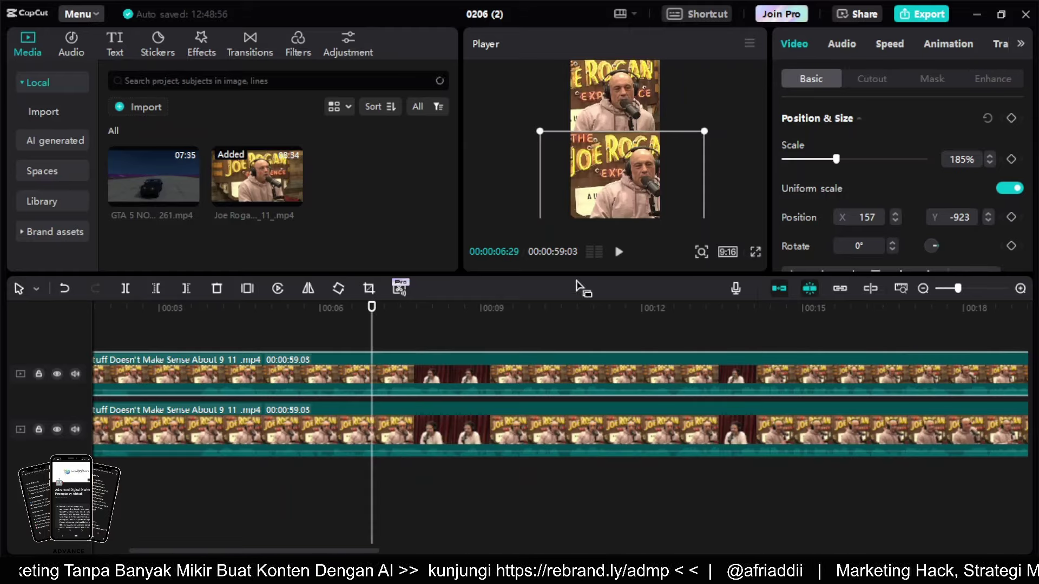
click(619, 252)
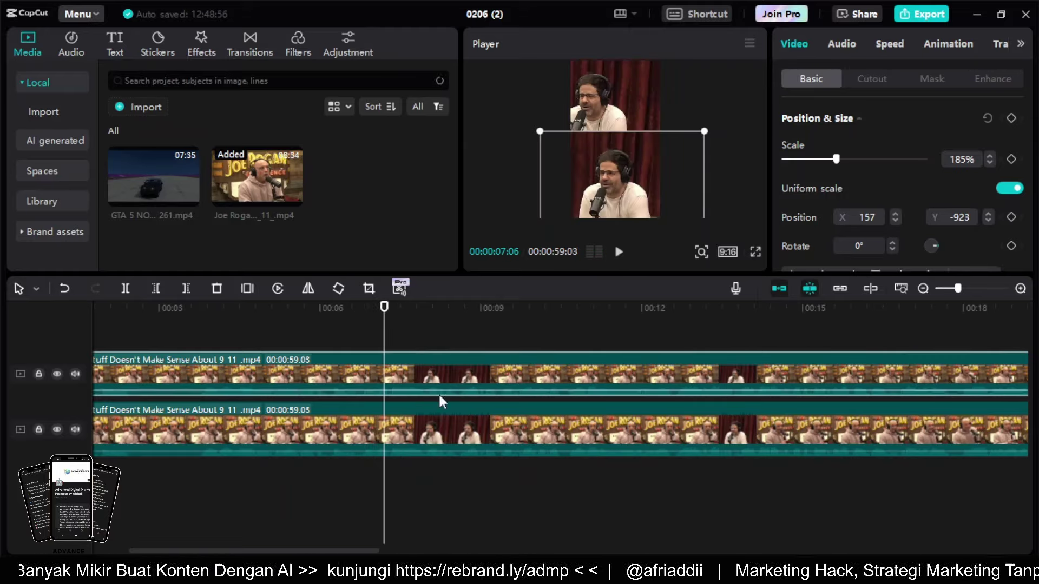
click(426, 428)
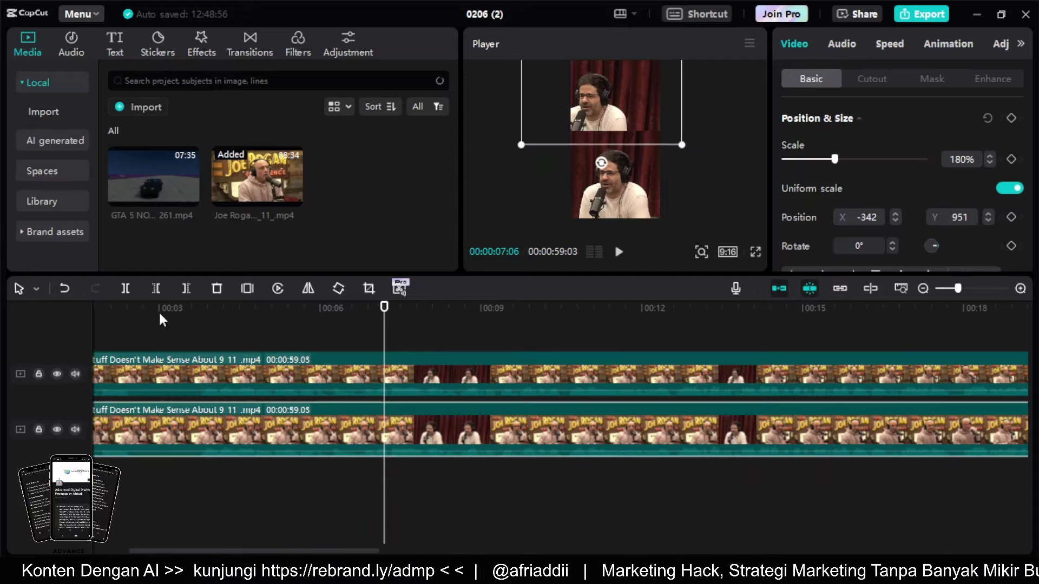
click(129, 284)
click(408, 378)
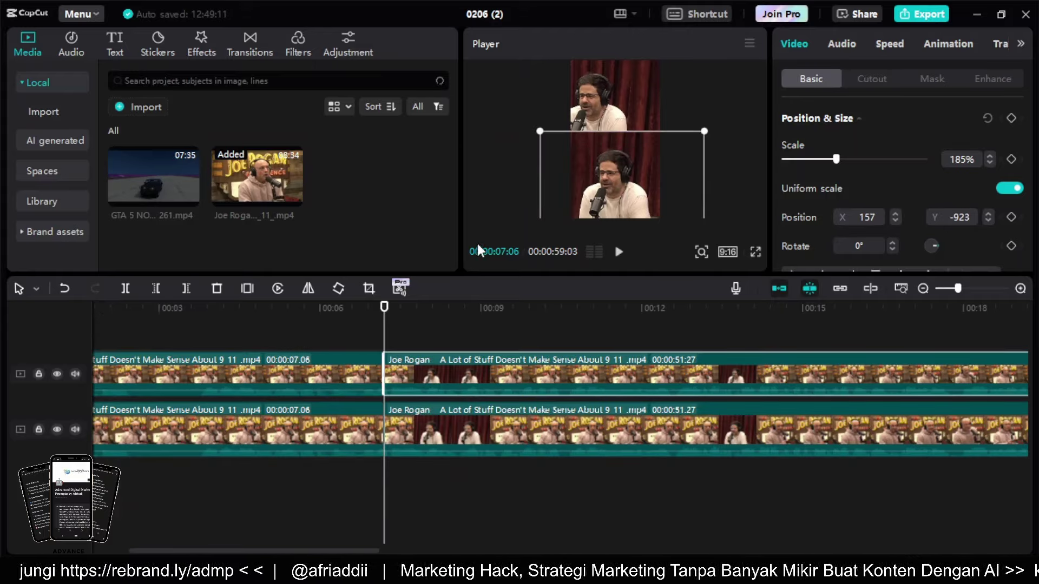
- Move the upper-track guest clip into the upper half of the frame at about X 222, Y 799, and delete the upper-track segment before 00:00:07:06
drag(618, 187, 619, 116)
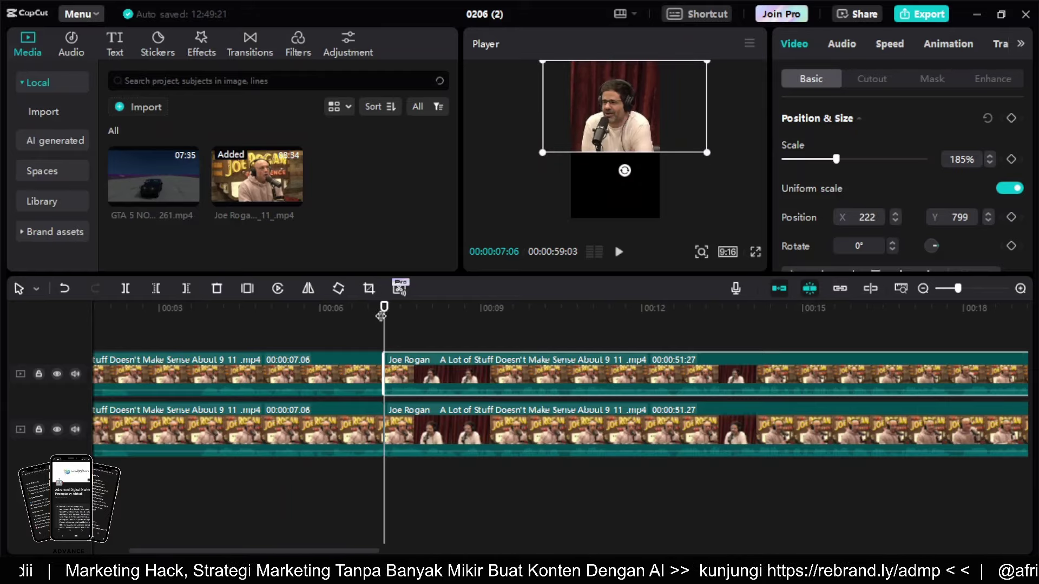
click(296, 373)
key(Delete)
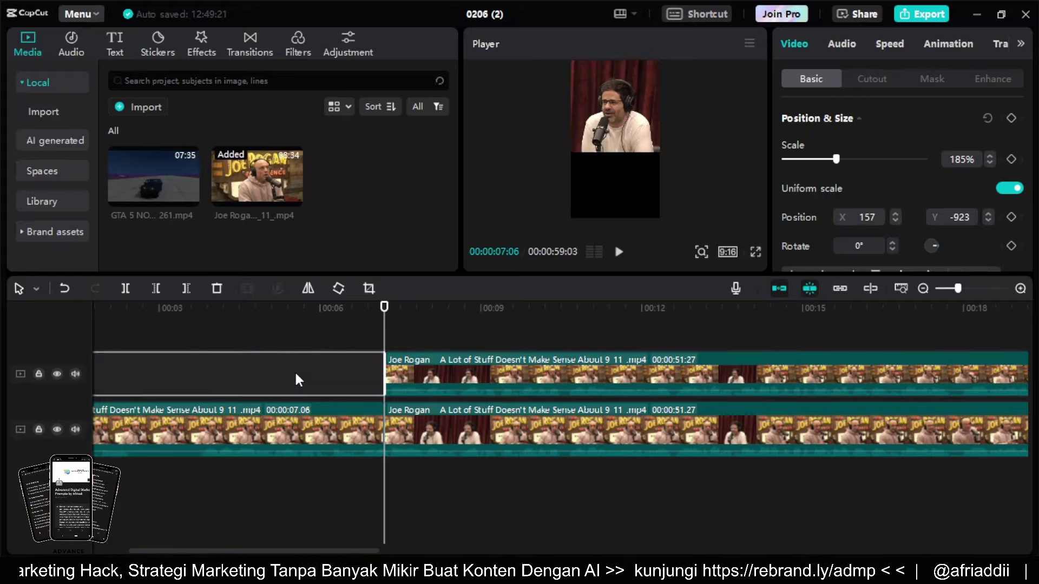
- Find where the shot returns to the host and split the clips on both tracks there, at 00:00:09:00
drag(384, 306, 211, 306)
key(Home)
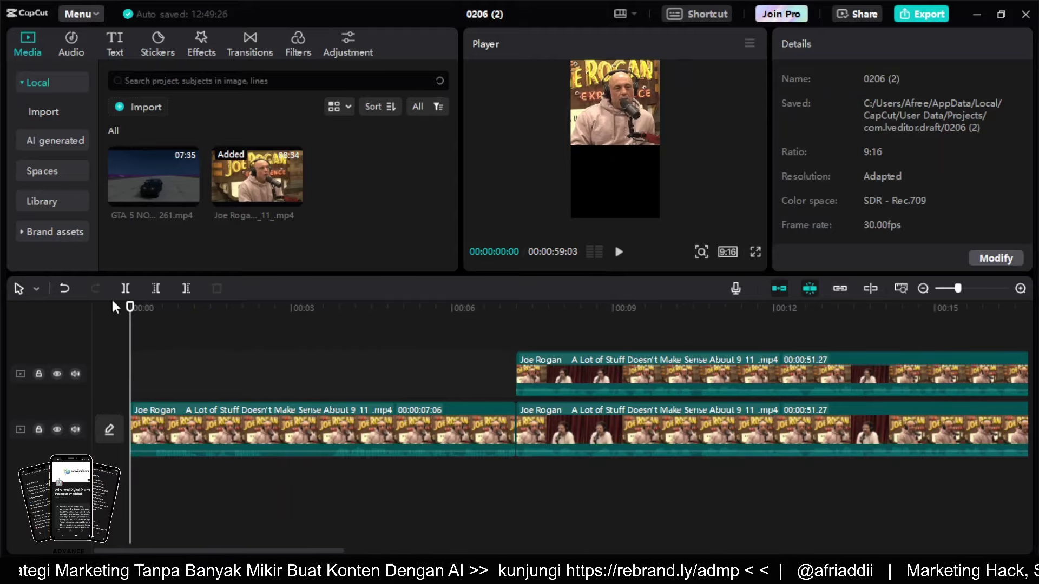
drag(163, 314, 534, 334)
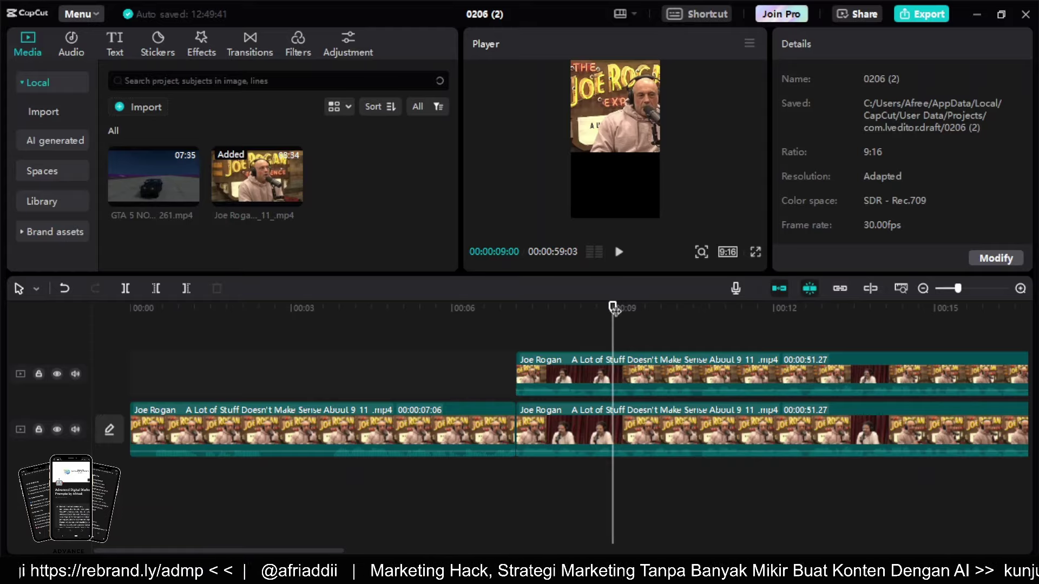
scroll(664, 375, up, 5)
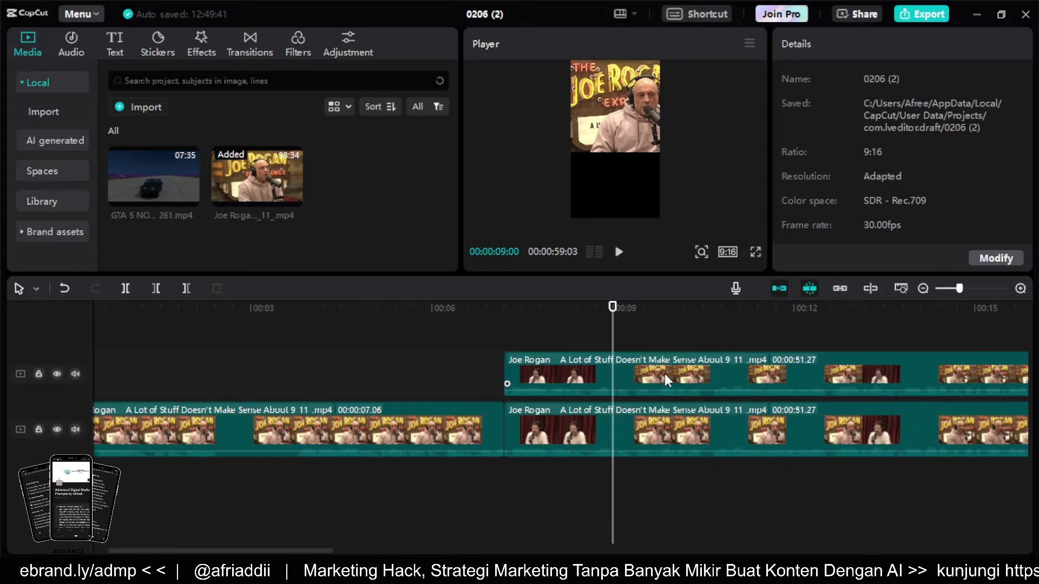
drag(612, 306, 610, 308)
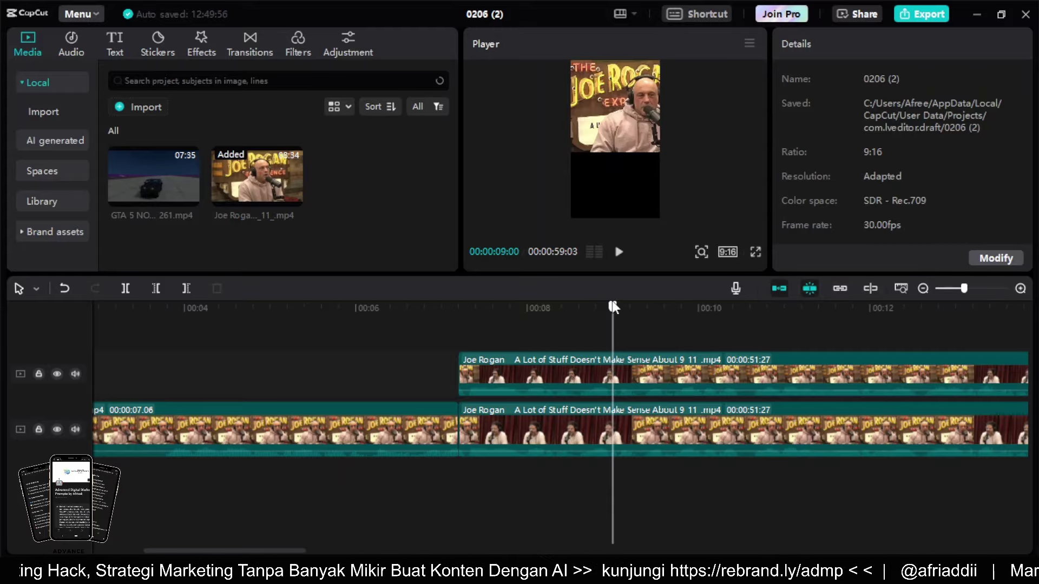
click(125, 288)
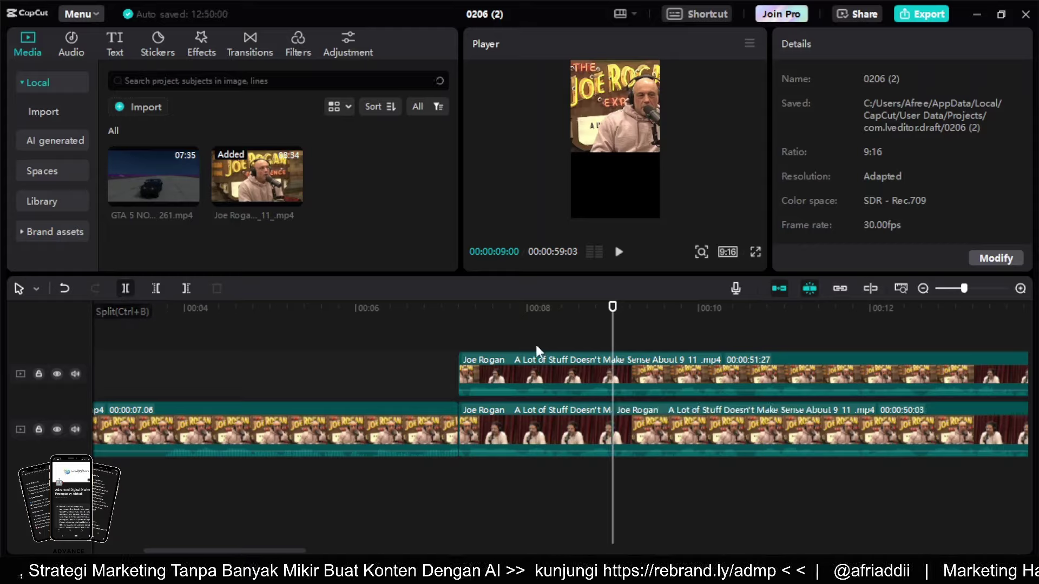
click(647, 377)
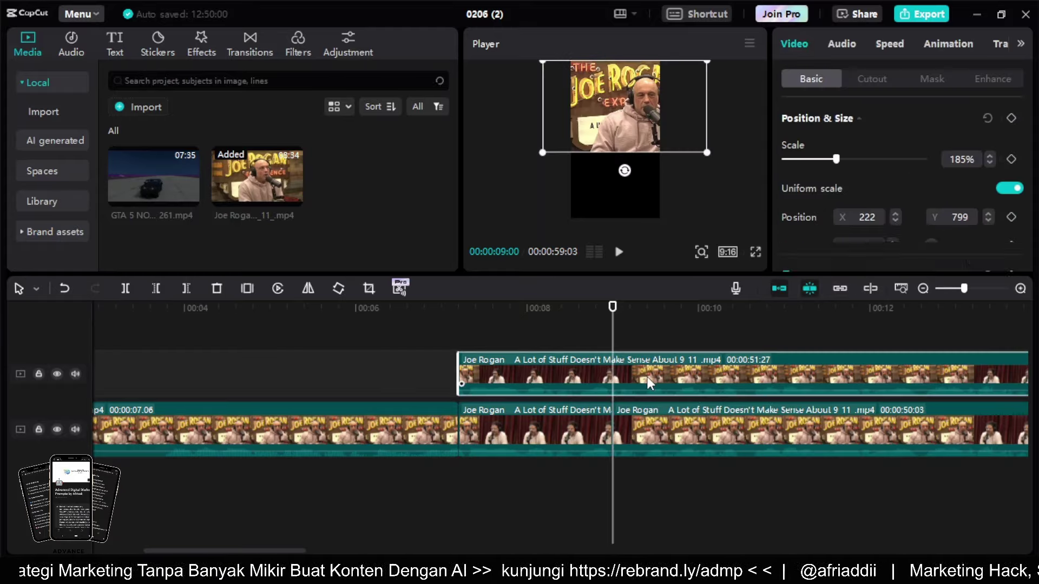
click(133, 289)
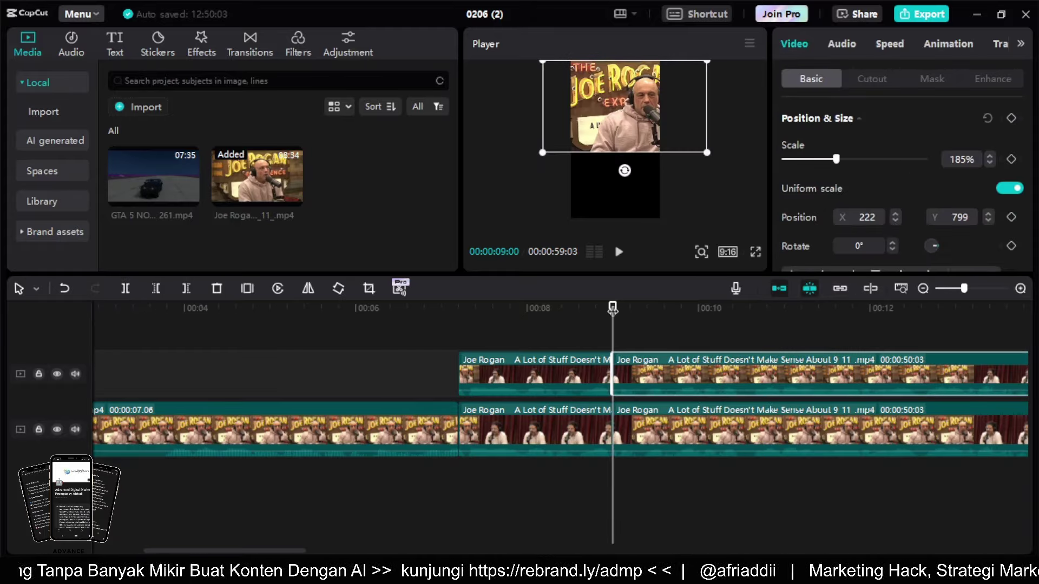
- Split the upper-track clip at 00:00:13:04, where the guest reappears, and delete the upper-track host segment before the cut
drag(612, 308, 964, 310)
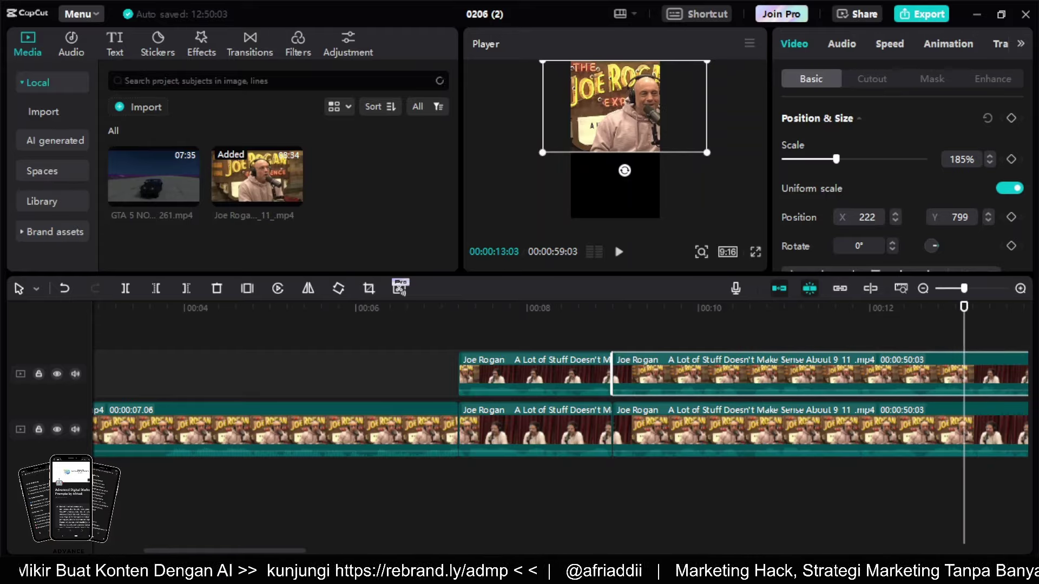
drag(215, 552, 316, 553)
drag(390, 312, 387, 313)
ctrl+scroll(403, 394, up, 2)
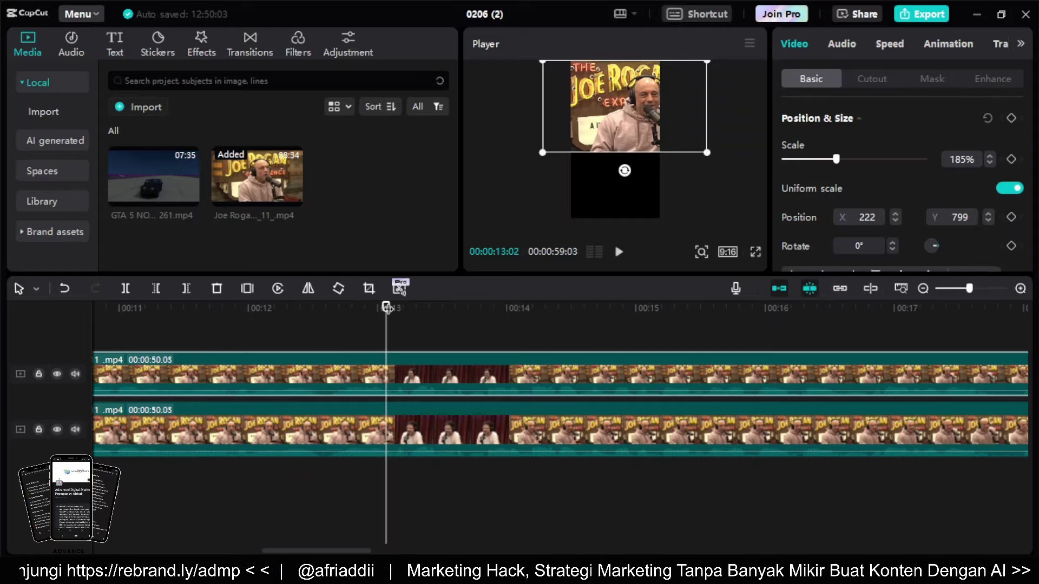
drag(386, 308, 399, 307)
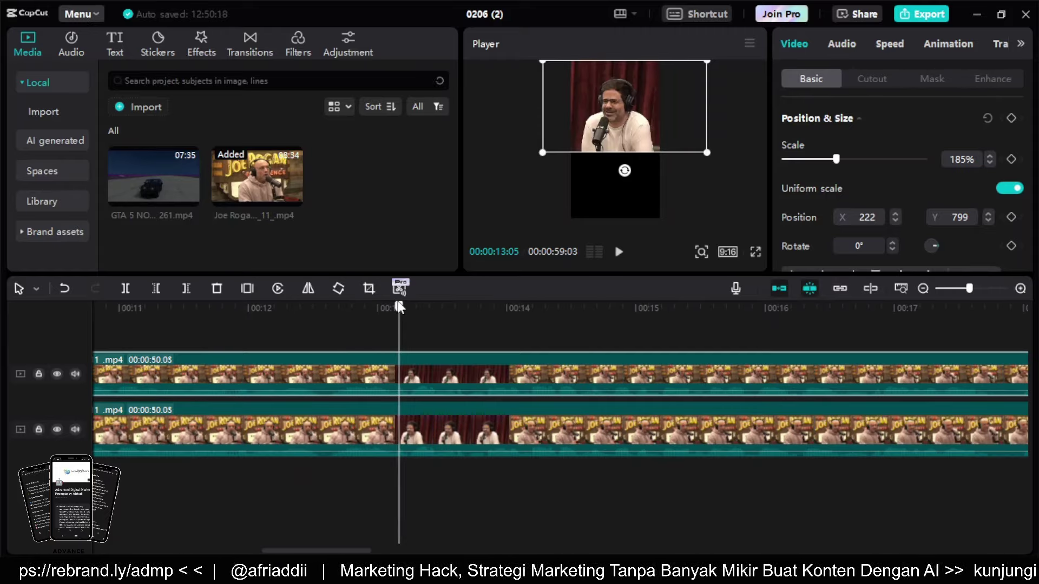
click(124, 287)
ctrl+scroll(306, 326, down, 1)
ctrl+scroll(307, 338, down, 1)
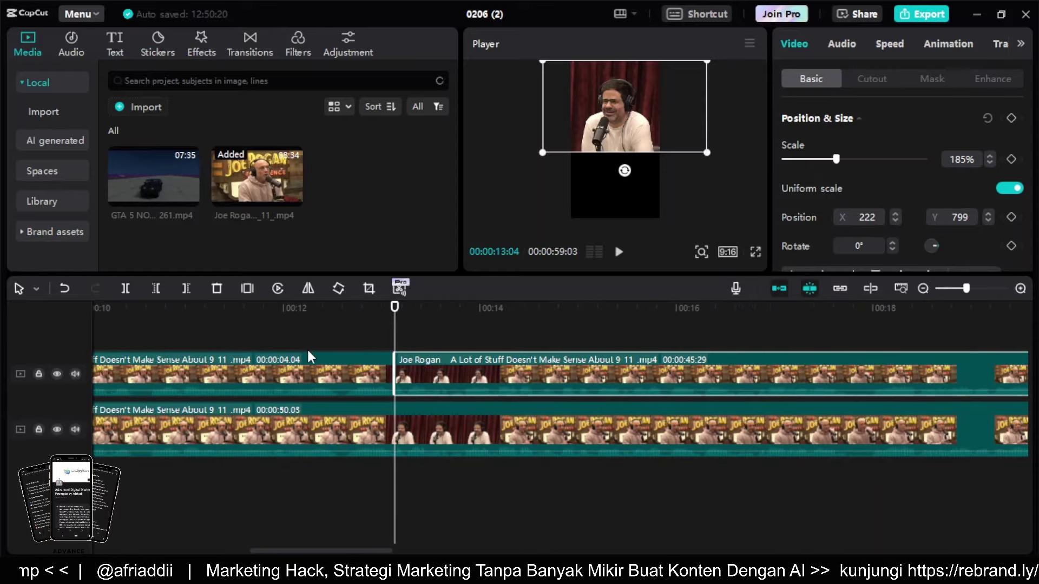
click(309, 369)
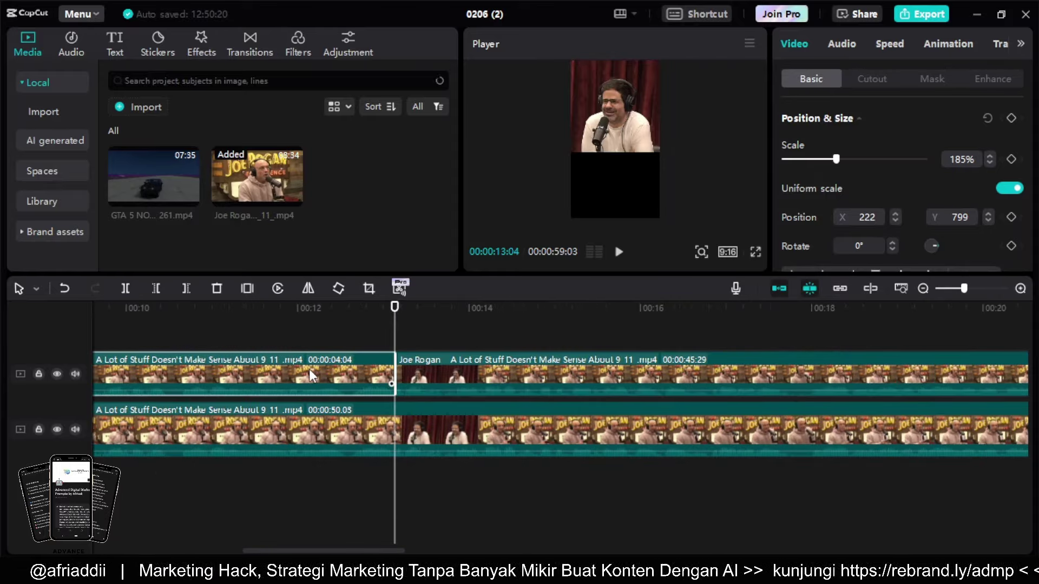
key(Delete)
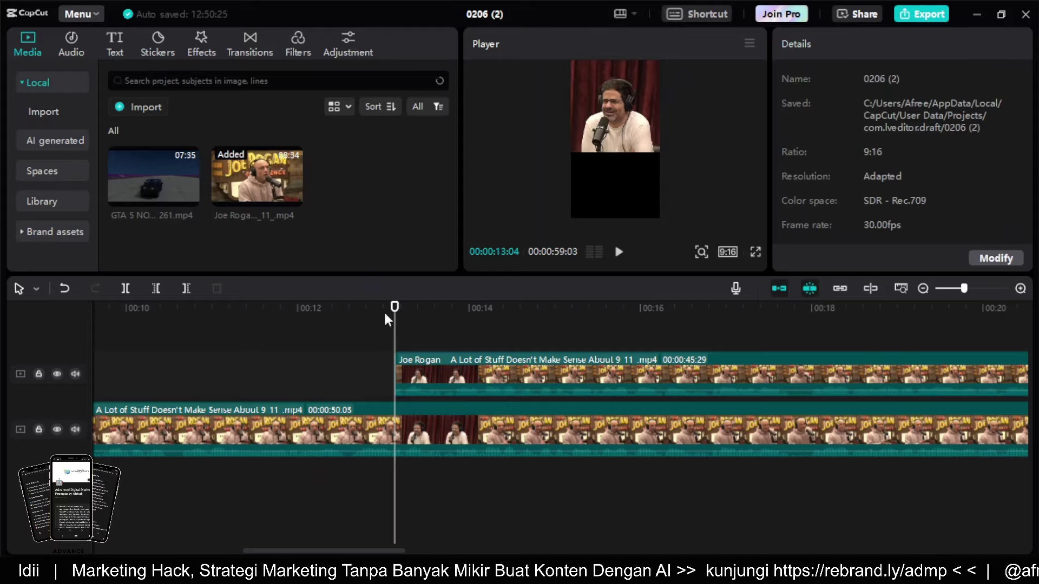
- Split the clips on both tracks at 00:00:13:22, where the shot changes back to the host
drag(396, 304, 442, 296)
scroll(436, 373, up, 2)
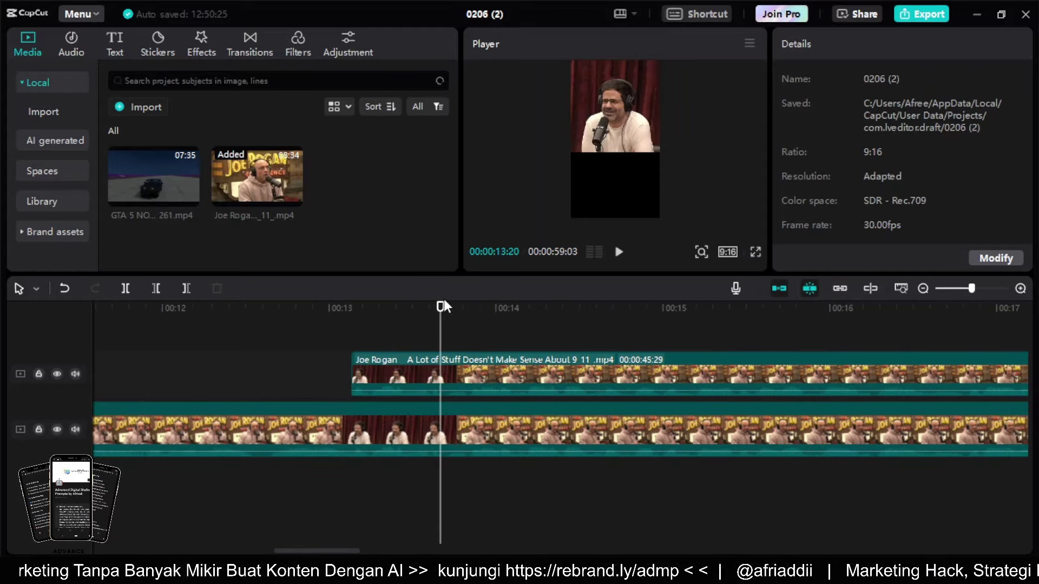
drag(440, 307, 451, 309)
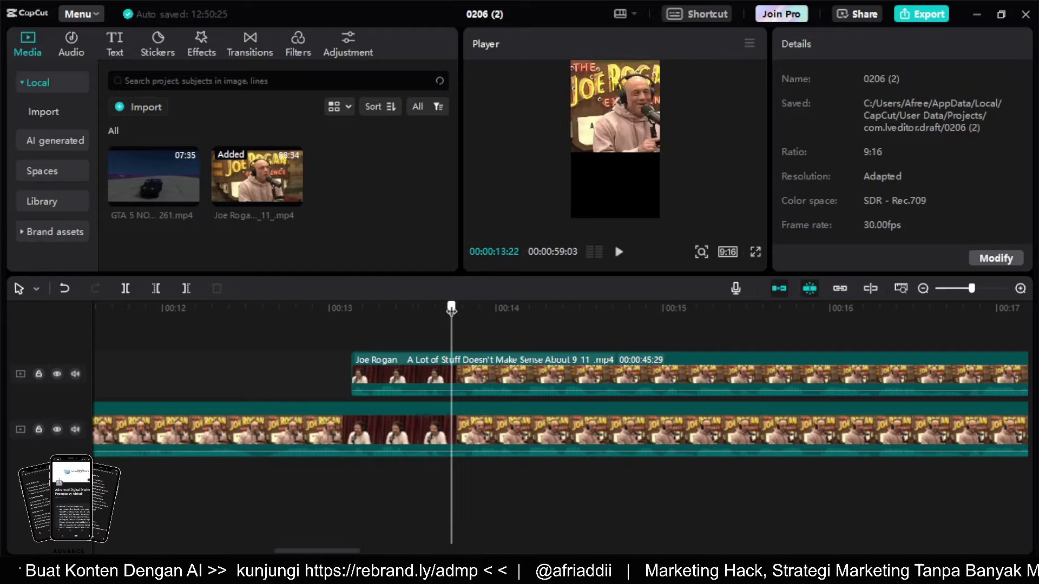
click(131, 284)
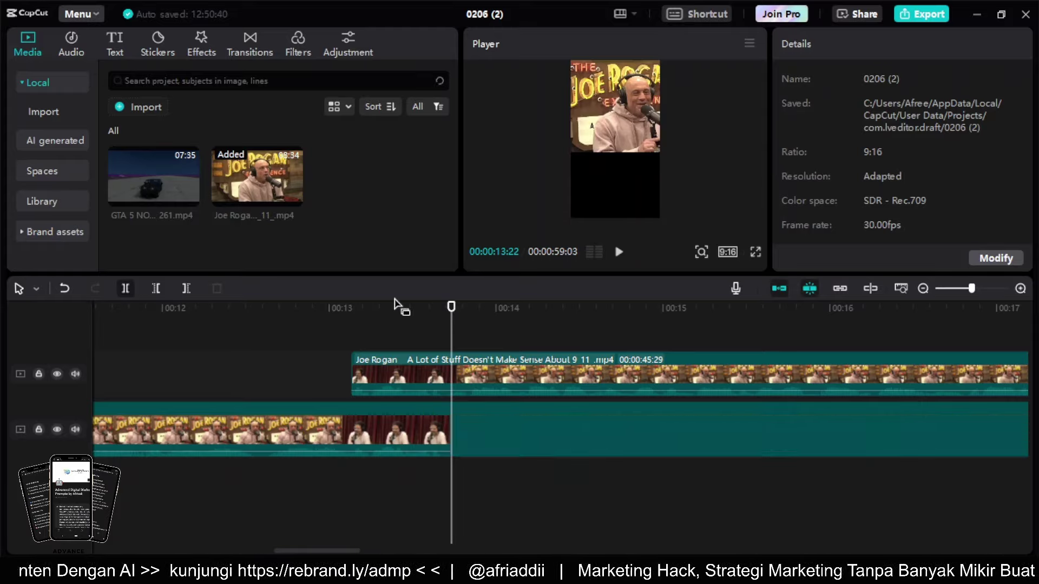
click(455, 382)
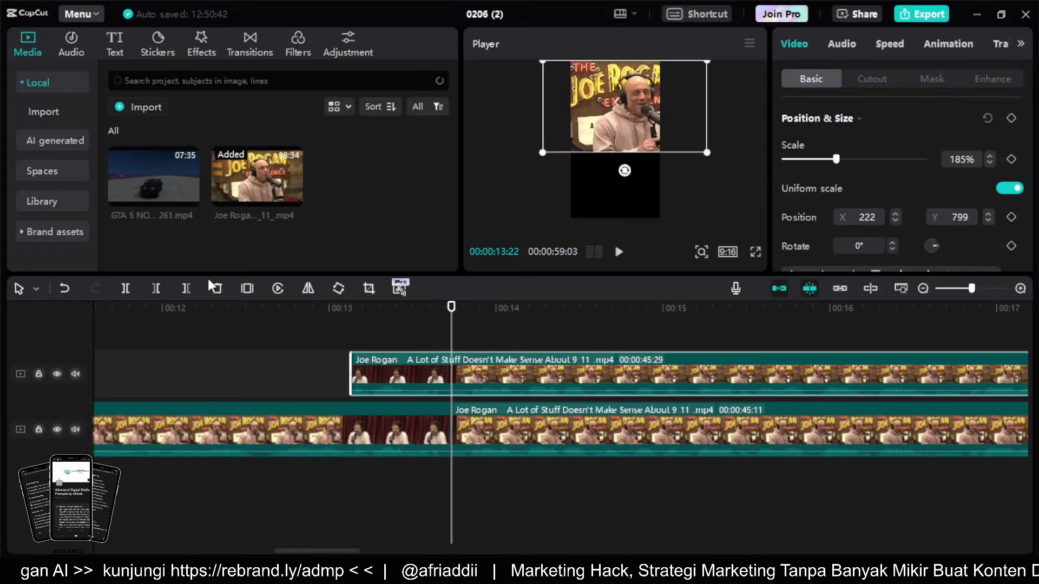
click(125, 288)
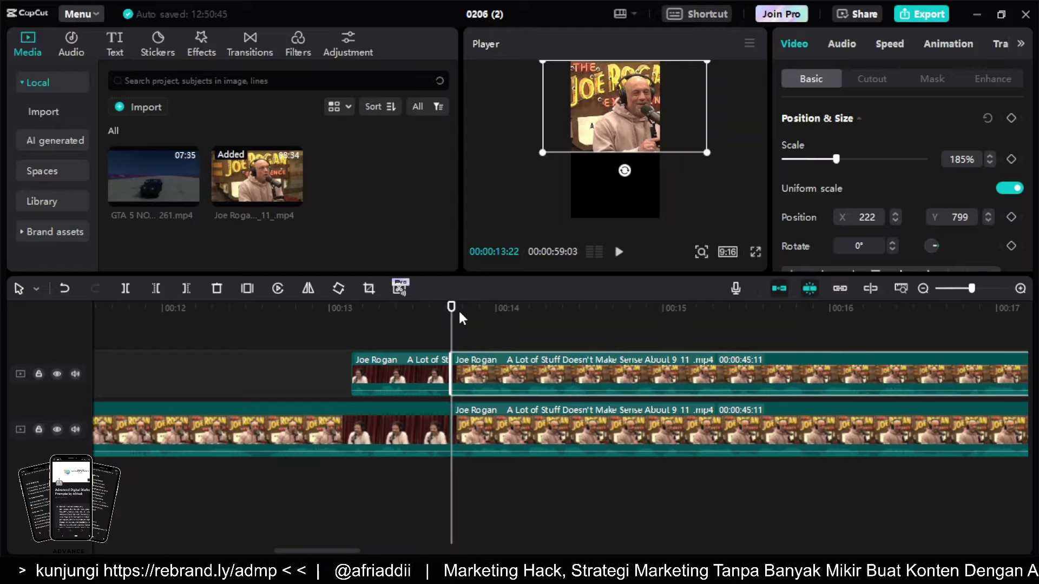
- Split the upper-track clip at the next guest shot, at 00:00:22:20, and delete the upper-track host segment before the cut
drag(457, 308, 746, 308)
scroll(683, 341, down, 5)
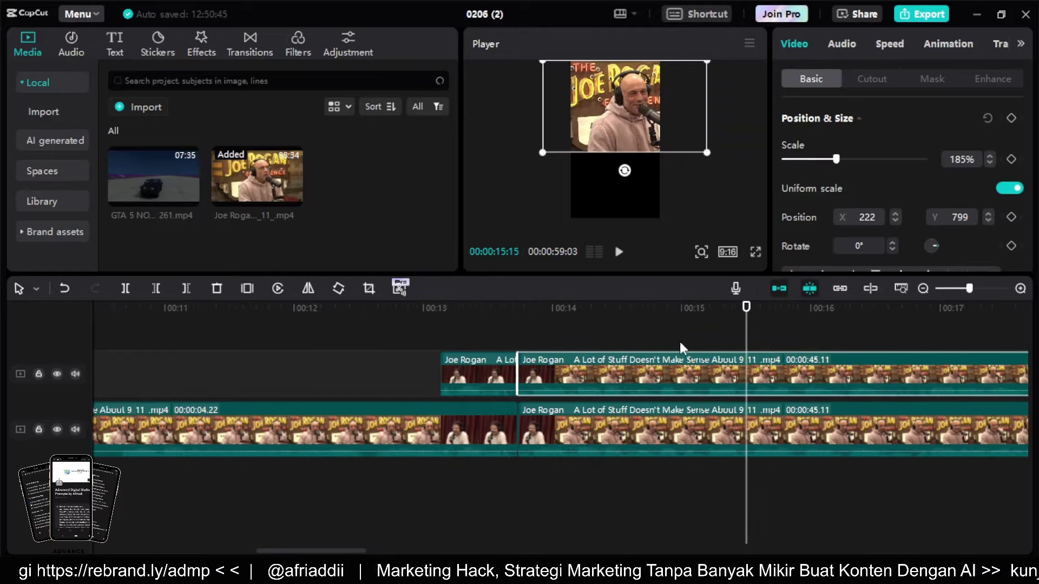
scroll(686, 380, down, 3)
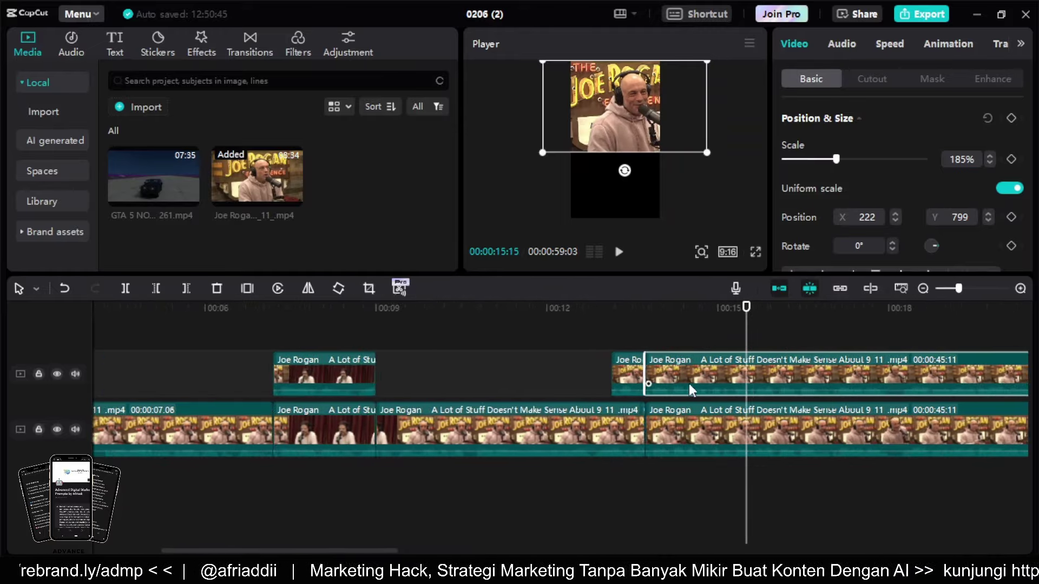
drag(383, 553, 530, 552)
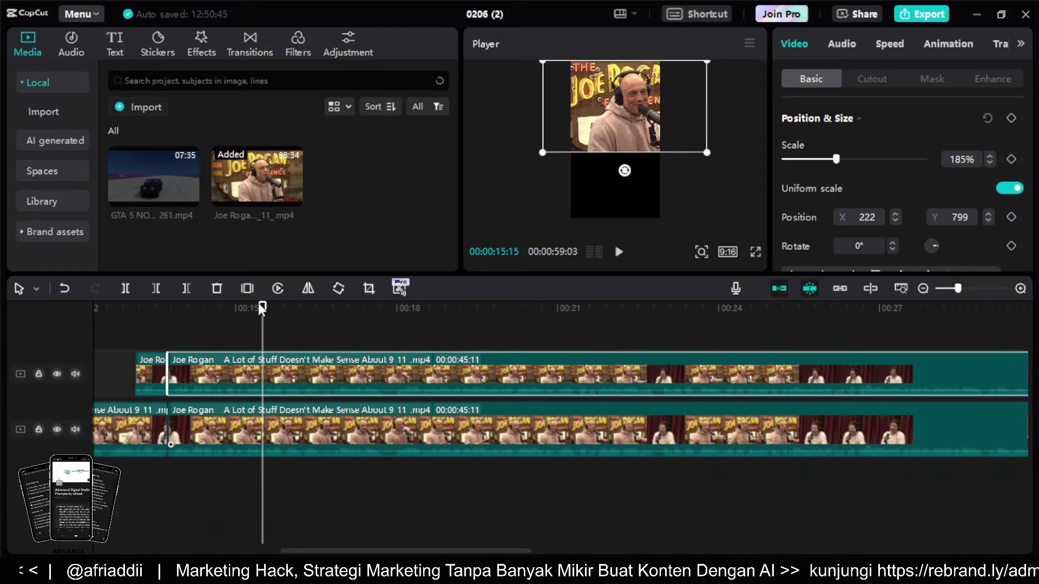
drag(296, 309, 644, 320)
ctrl+scroll(660, 391, up, 5)
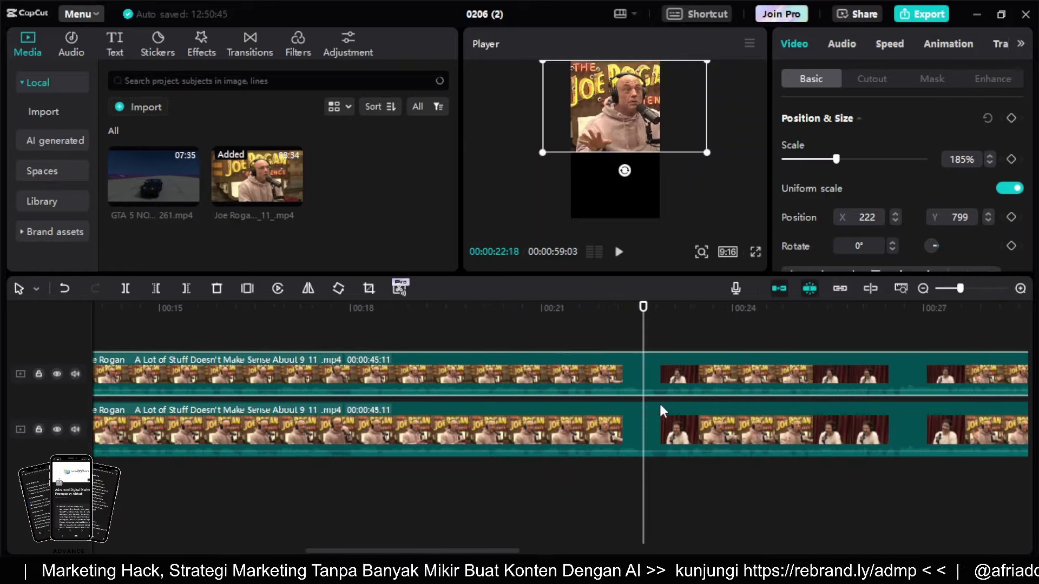
ctrl+scroll(662, 375, up, 3)
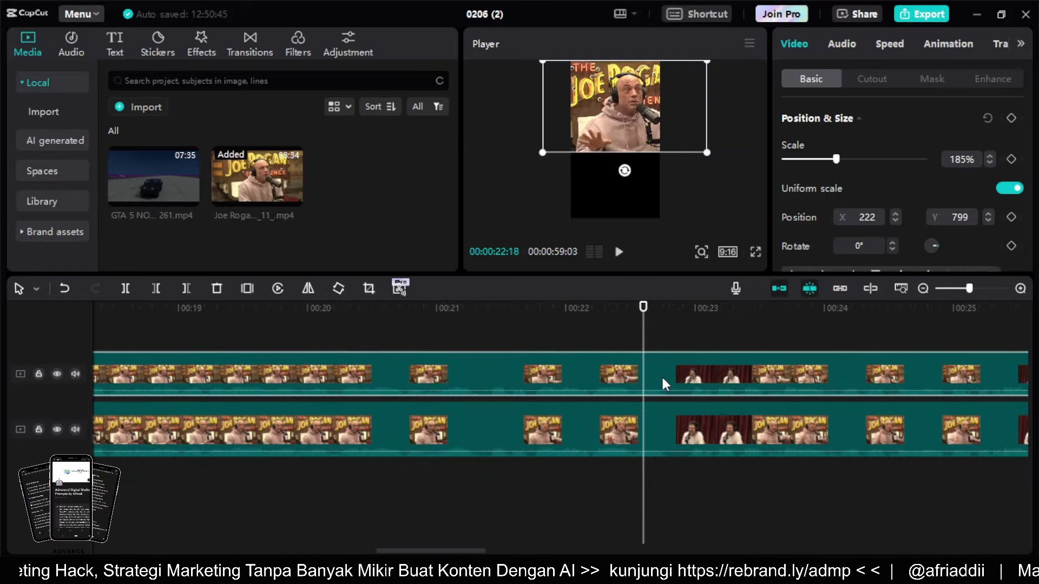
click(664, 309)
mouse_move(664, 308)
mouse_down()
mouse_move(643, 311)
mouse_move(656, 311)
mouse_up()
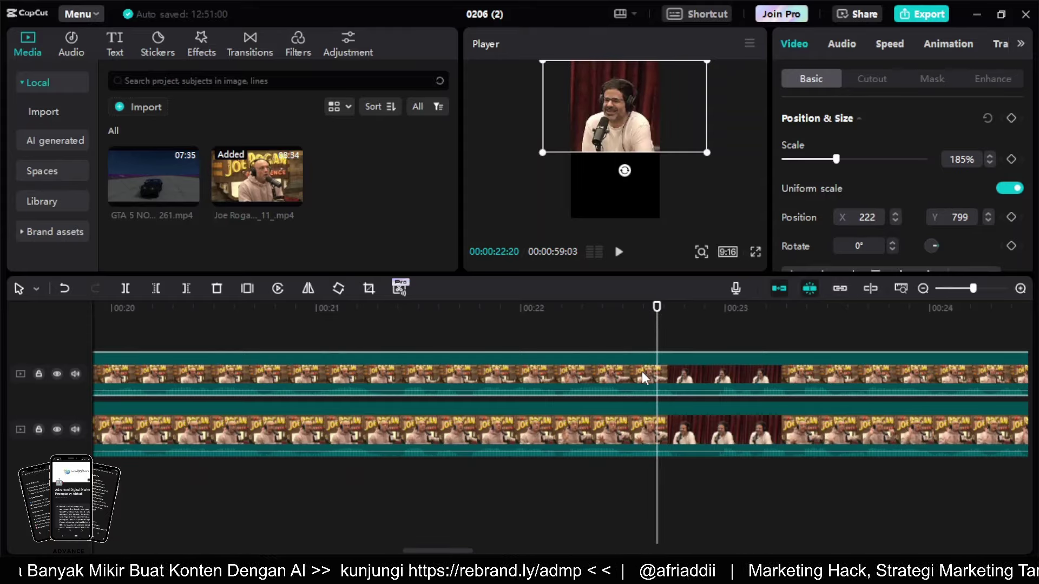
click(127, 286)
click(507, 374)
key(Delete)
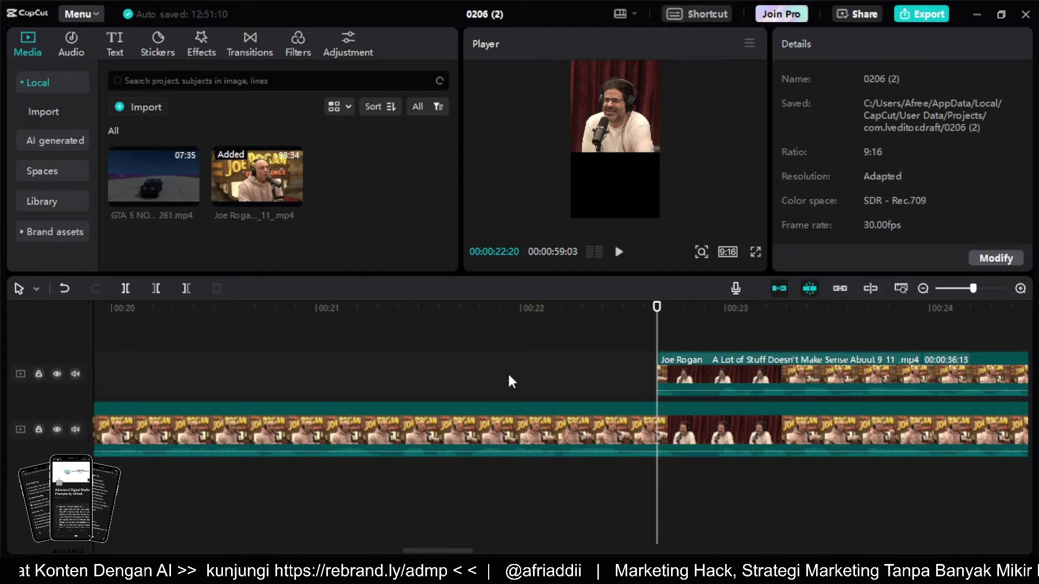
- Examine the timeline after 00:00:22:20 for the next shot change between guest and host
scroll(589, 466, down, 1)
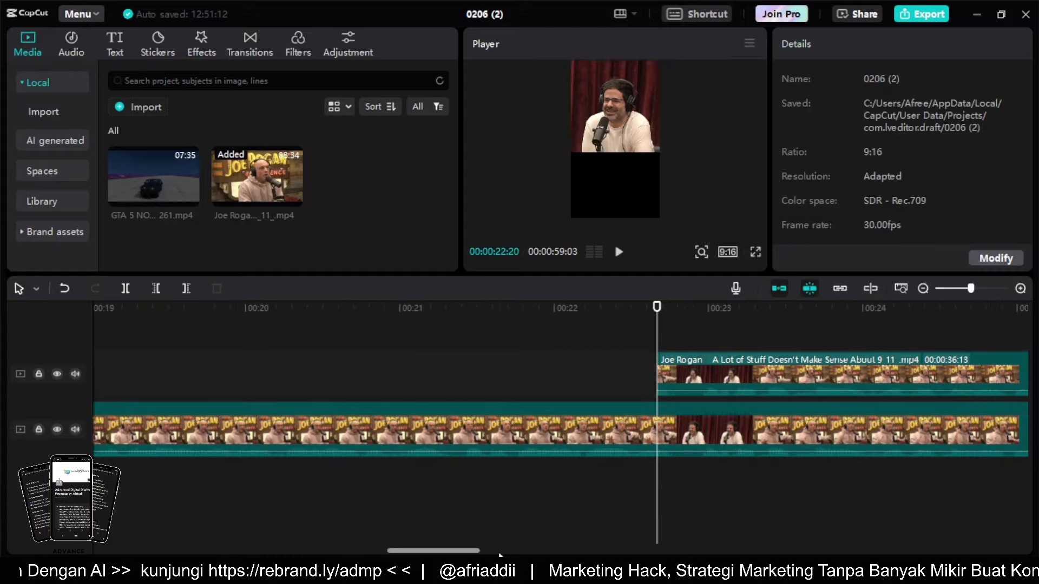
scroll(461, 552, right, 5)
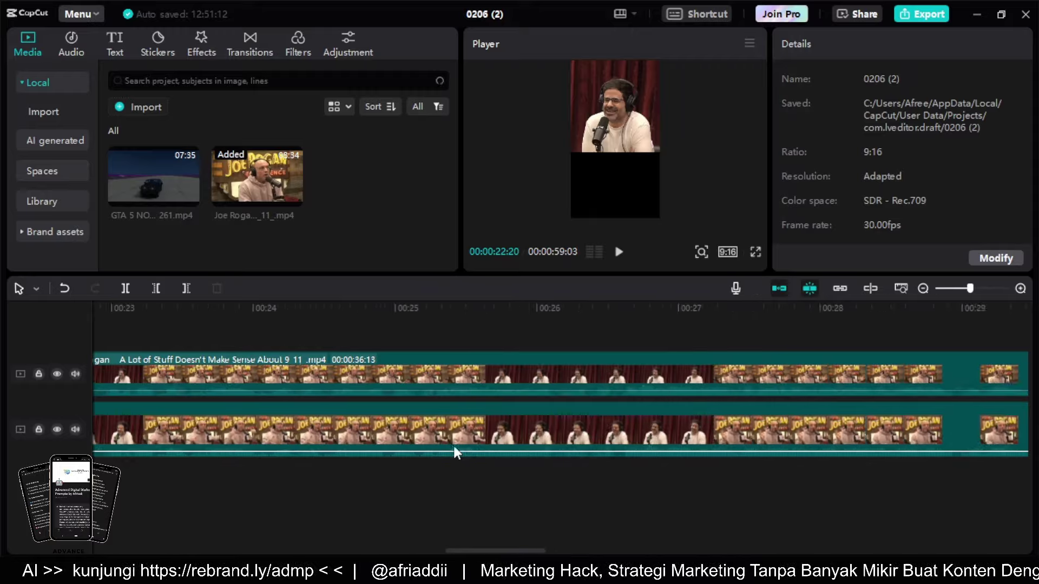
scroll(466, 411, left, 4)
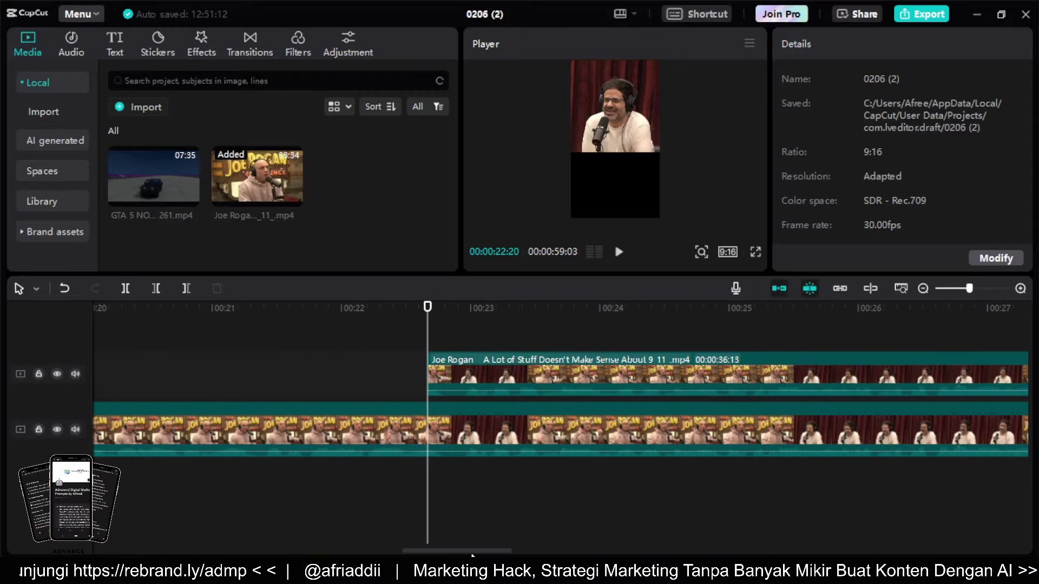
drag(421, 302, 449, 308)
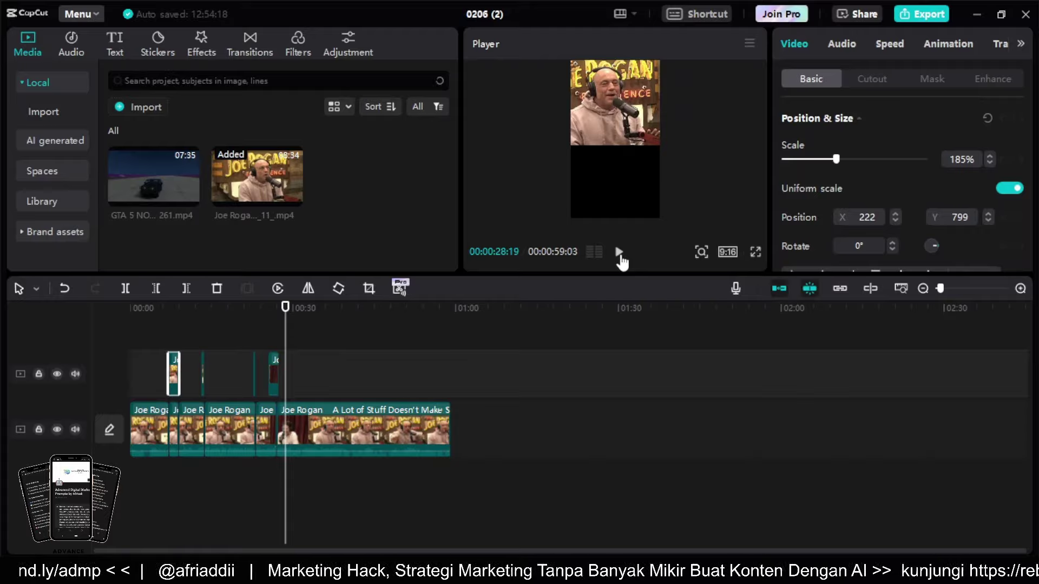
- Add the GTA 5 gameplay video on a new track from the timeline start and fit it into the frame's lower half at about 148%, Y -1019
click(144, 179)
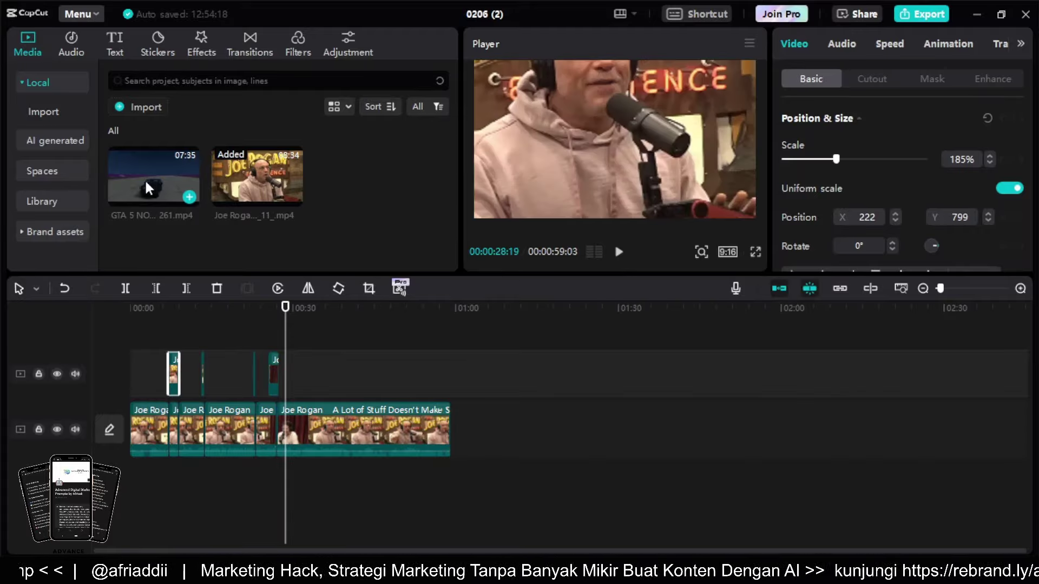
key(space)
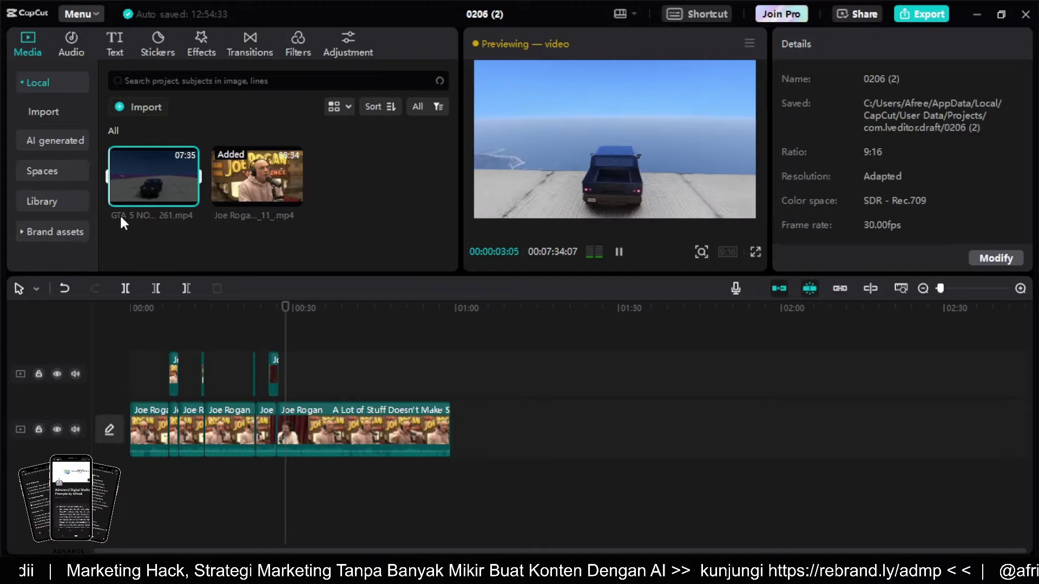
drag(219, 515, 128, 496)
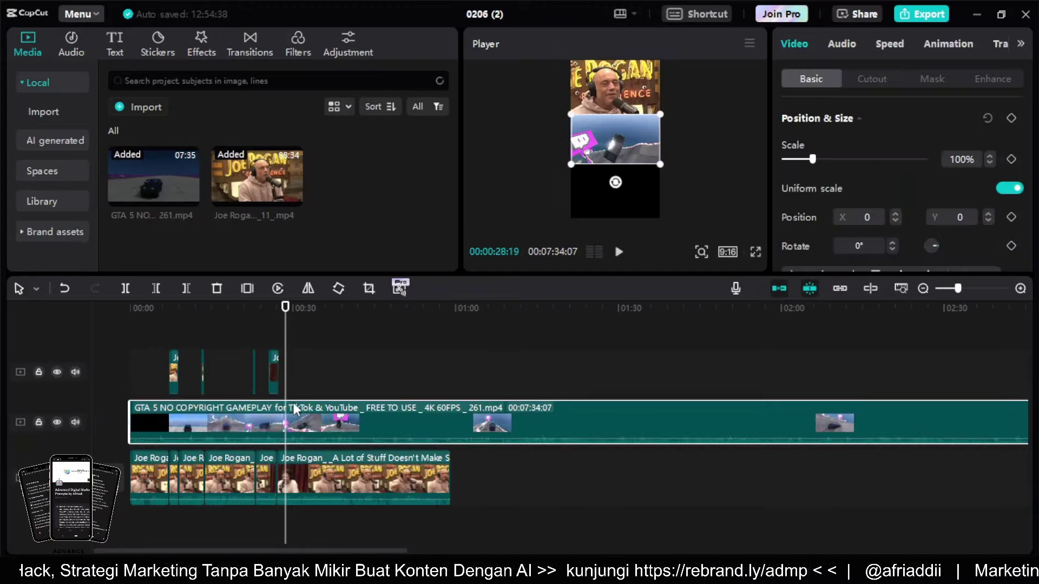
drag(612, 150, 674, 203)
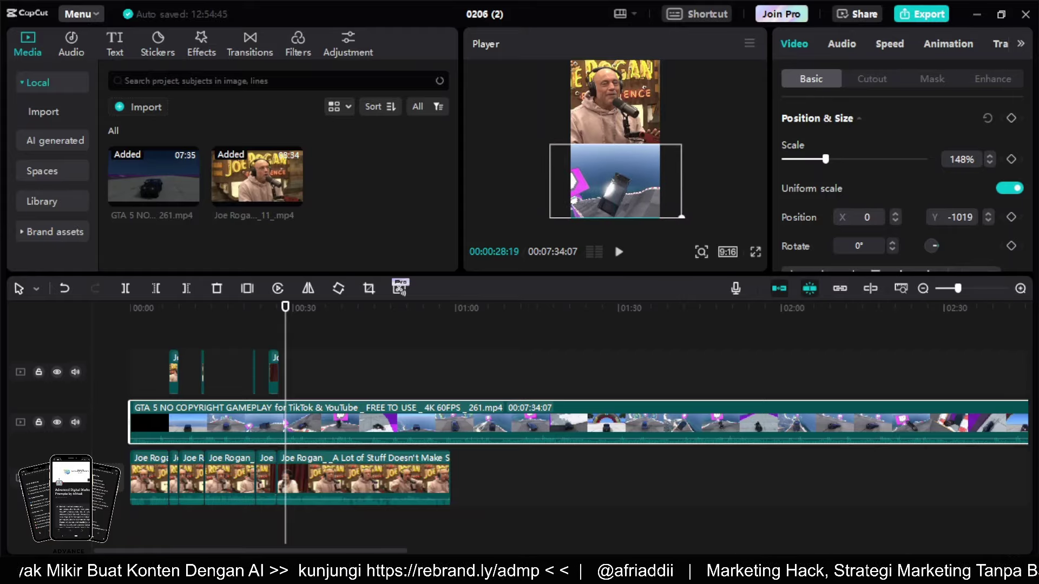
- Split the GTA 5 gameplay clip at 00:00:59:03, where the podcast clips end, and delete the remainder
click(297, 364)
drag(281, 318, 457, 394)
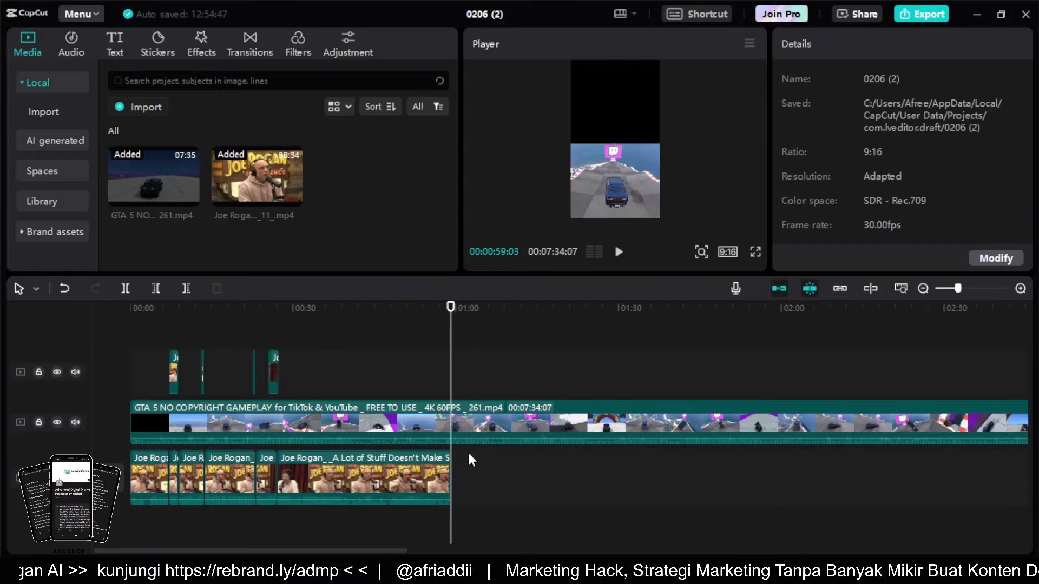
scroll(469, 454, up, 3)
click(126, 289)
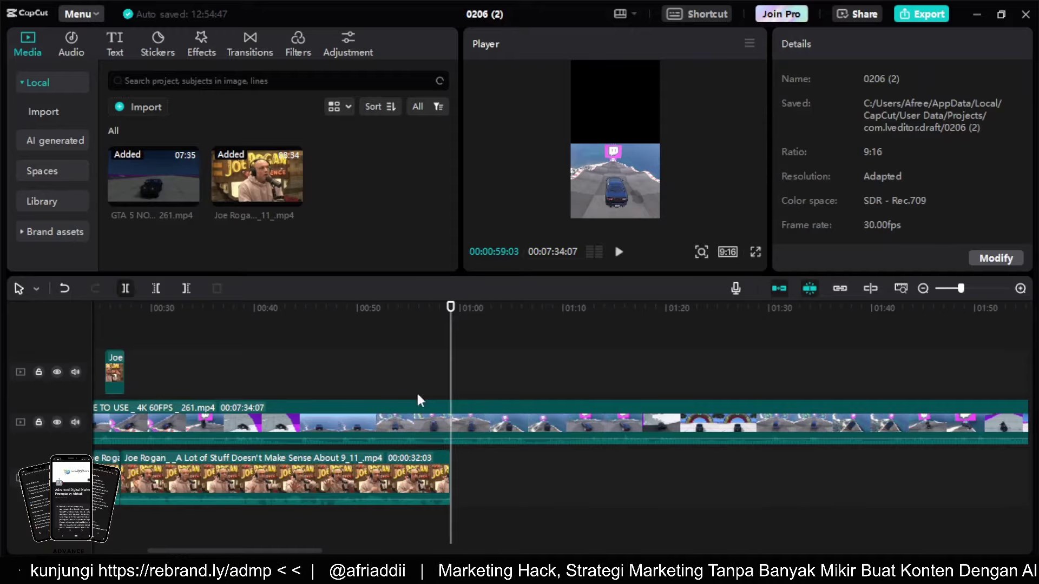
click(552, 417)
key(ctrl+b)
key(Delete)
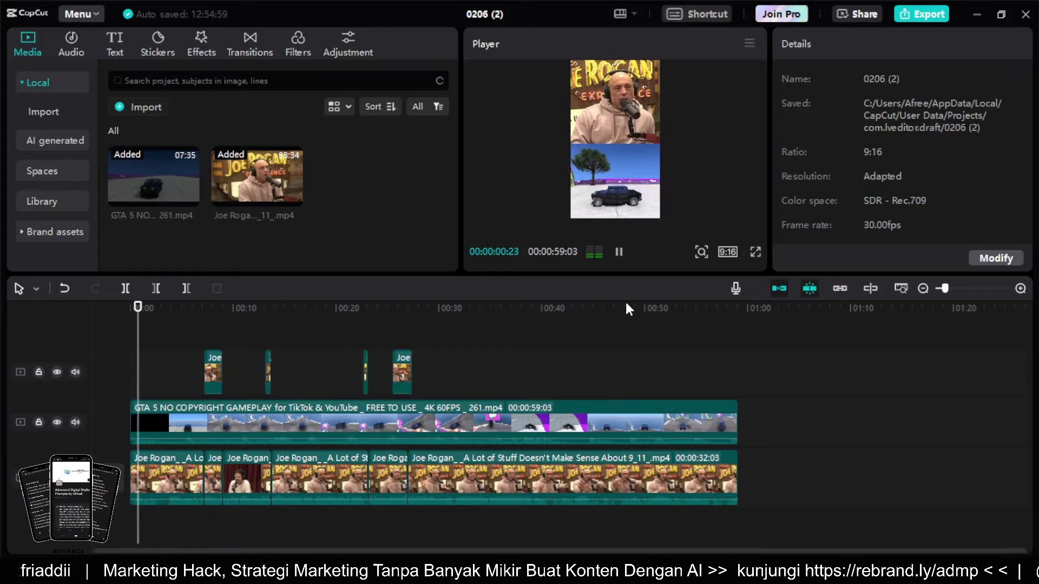
- Play the opening seconds from the timeline start to check the podcast shot together with the gameplay
click(620, 253)
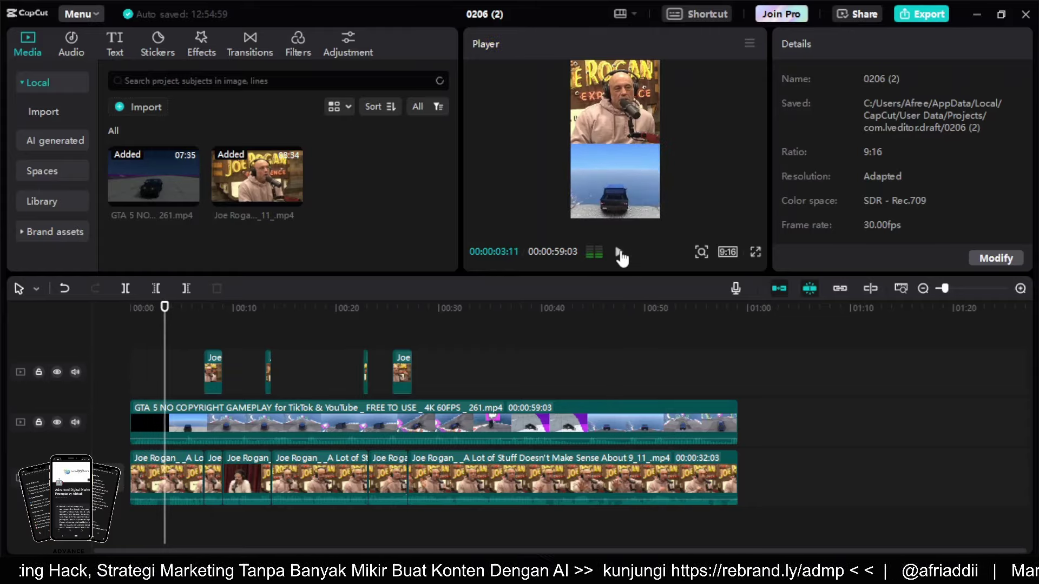
click(490, 433)
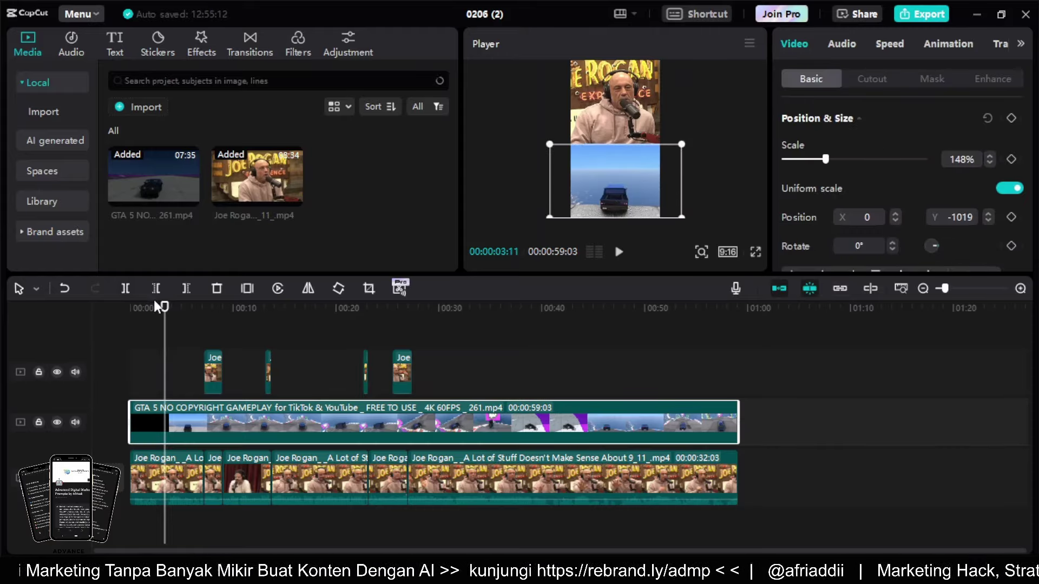
drag(165, 310, 131, 307)
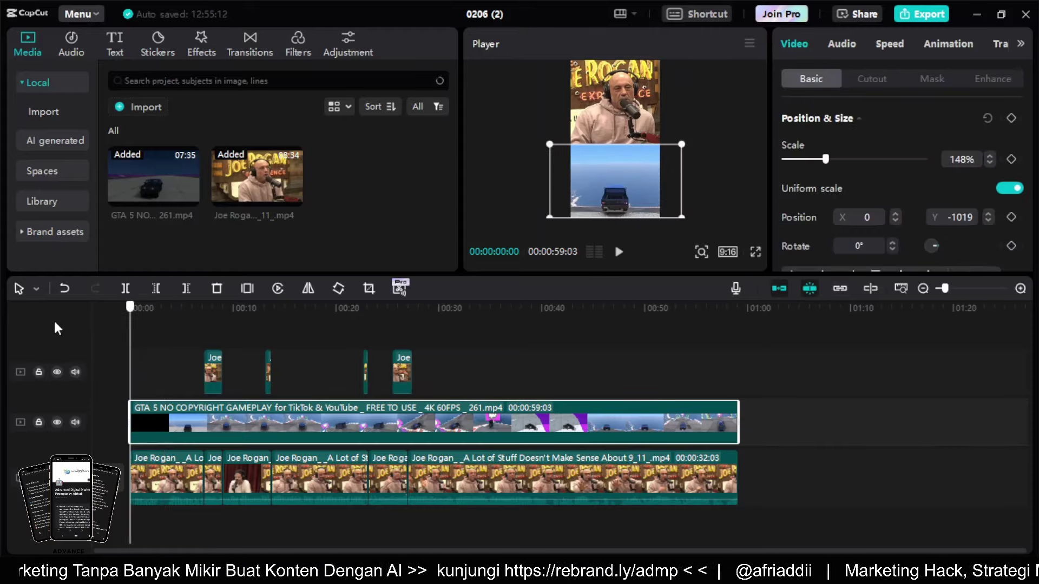
click(616, 254)
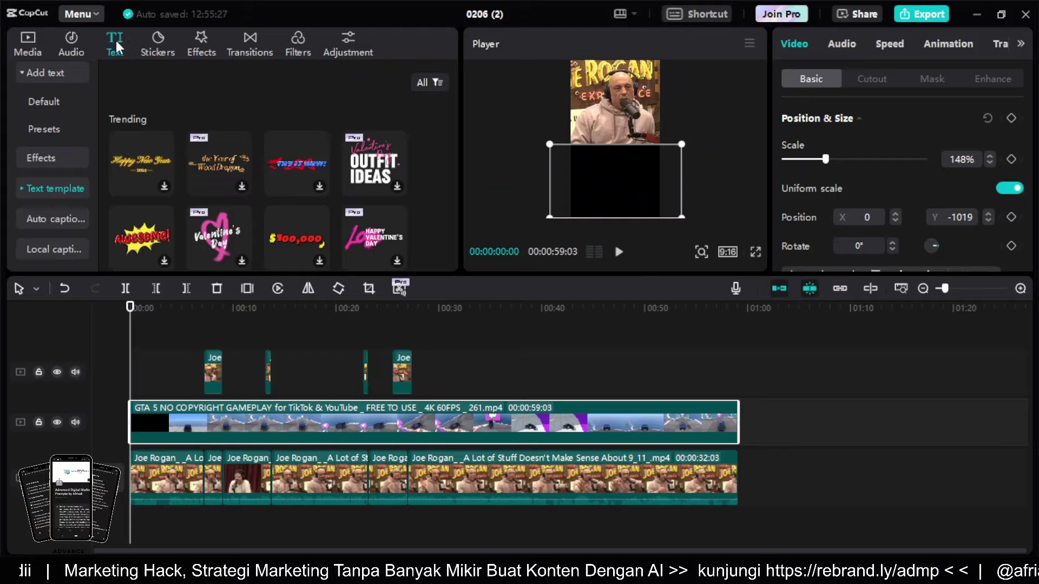
- Generate English auto captions for the whole timeline and play the opening seconds to check them
click(44, 187)
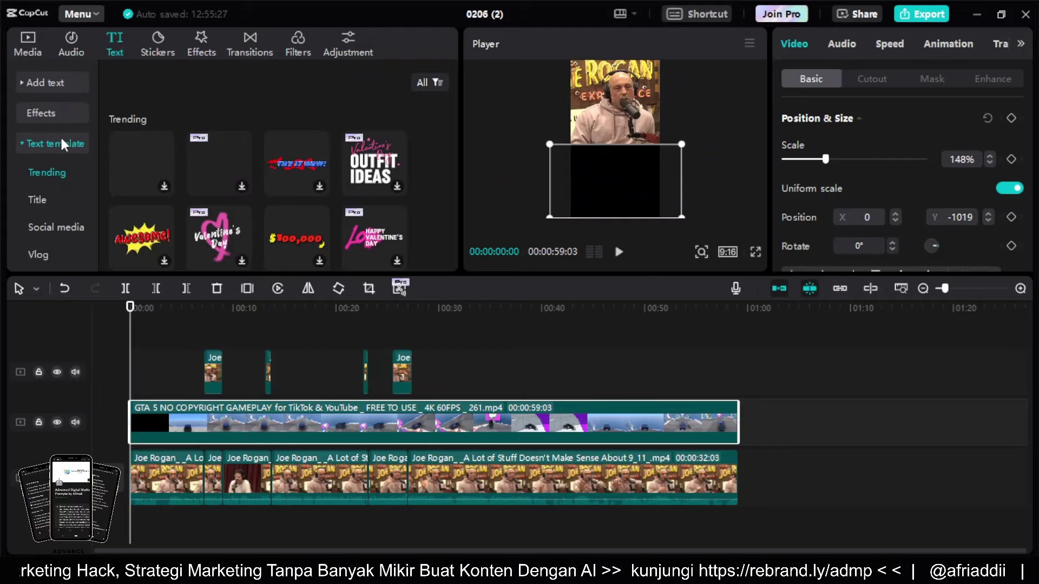
scroll(65, 156, down, 3)
scroll(71, 195, up, 3)
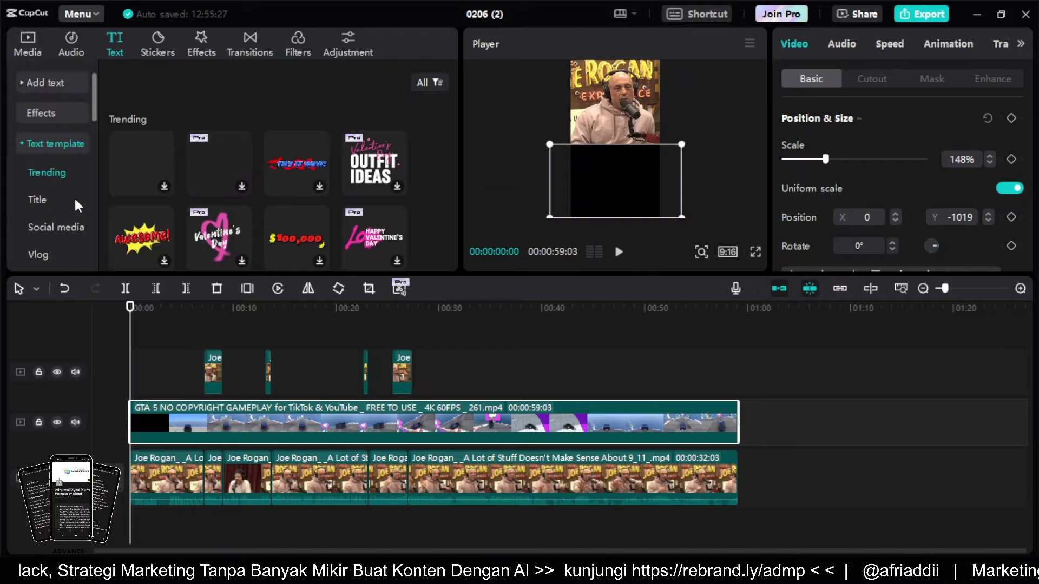
click(22, 143)
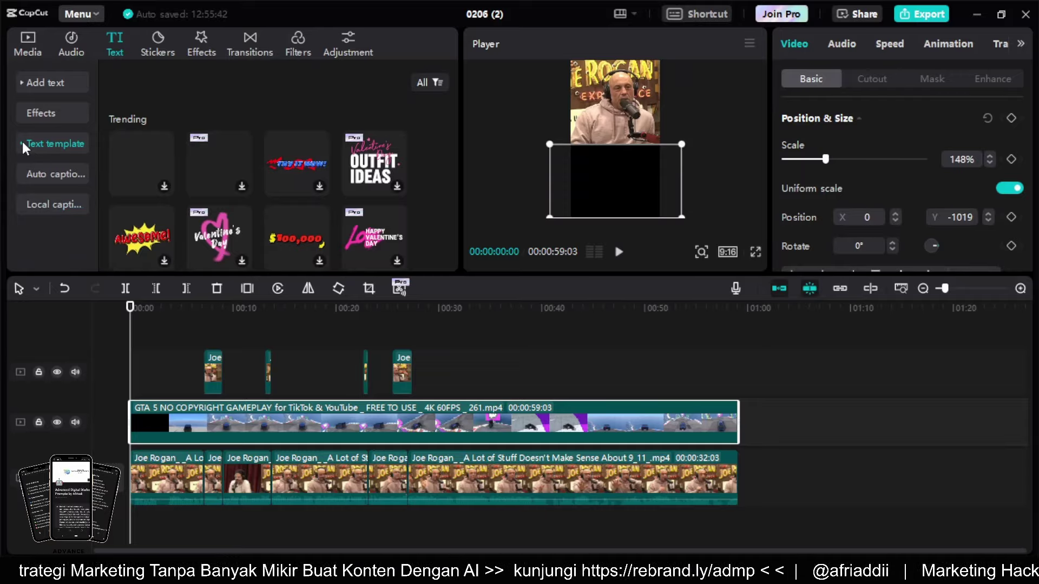
click(60, 173)
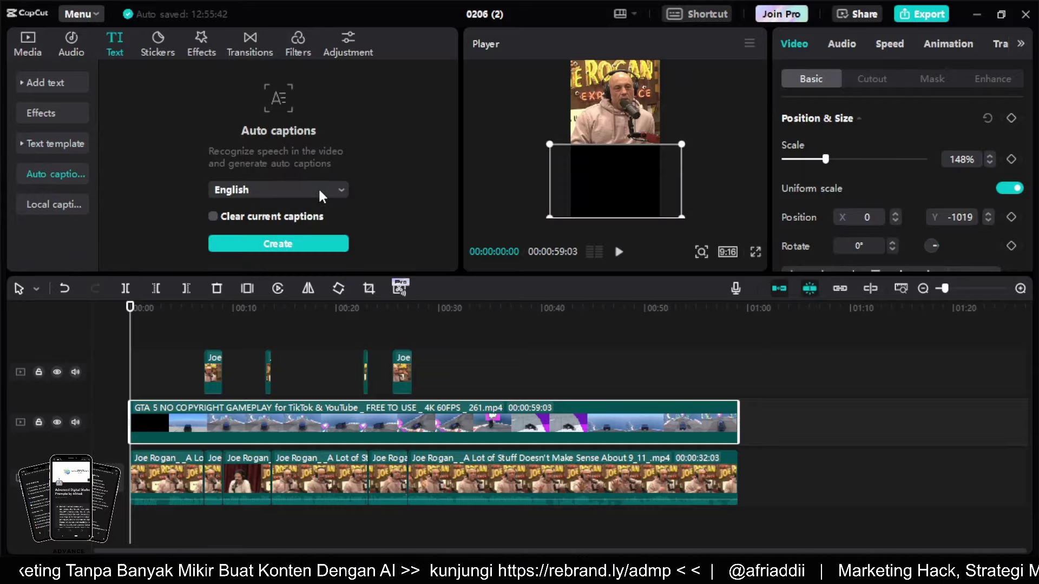
click(305, 246)
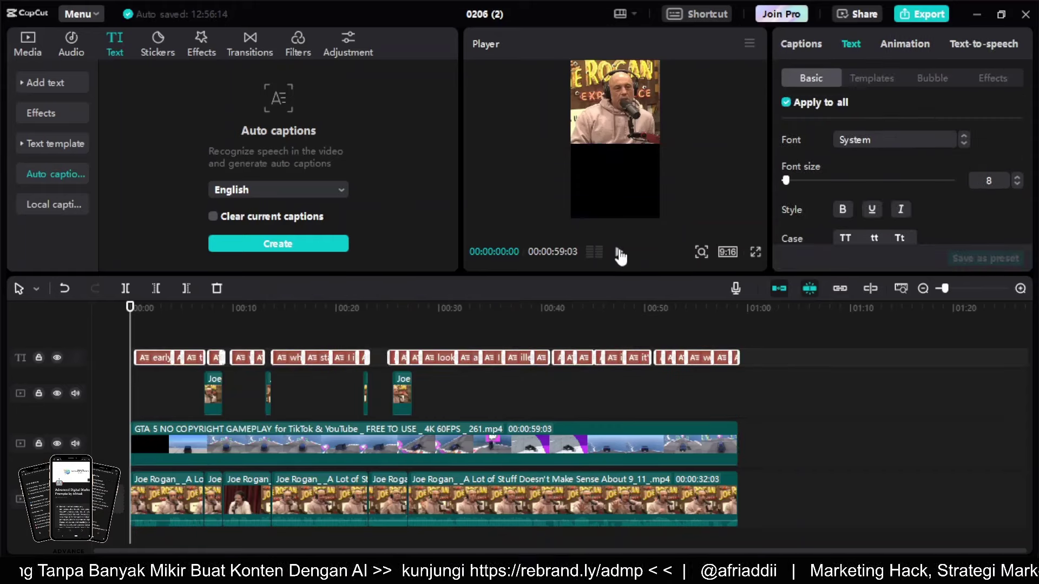
click(619, 254)
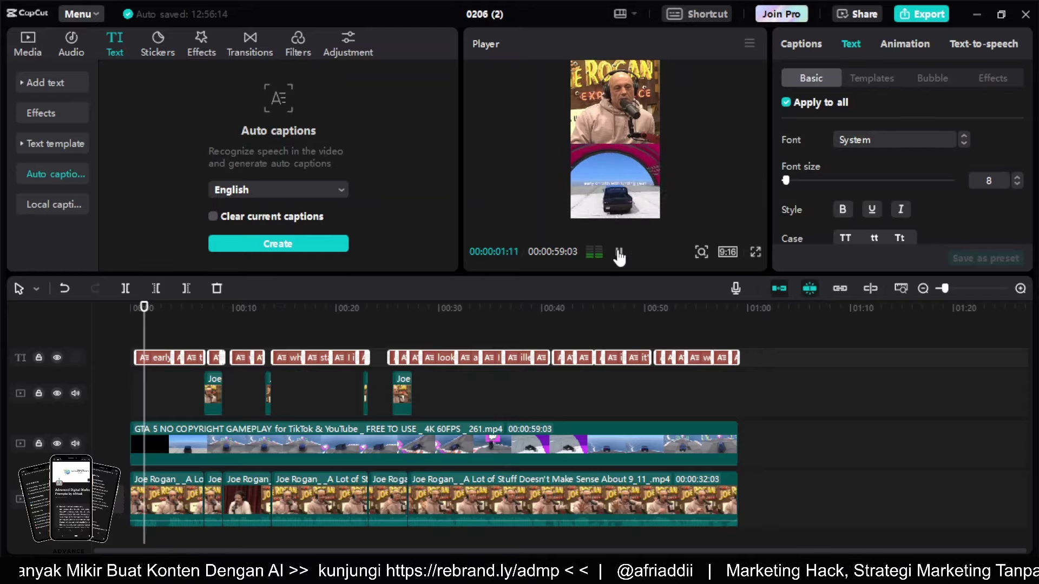
click(619, 253)
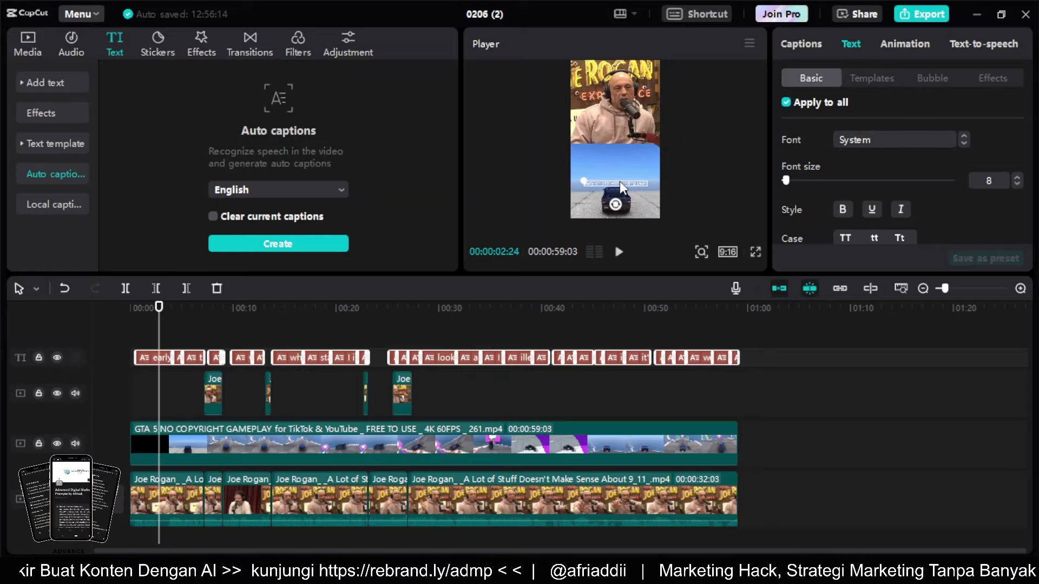
click(626, 189)
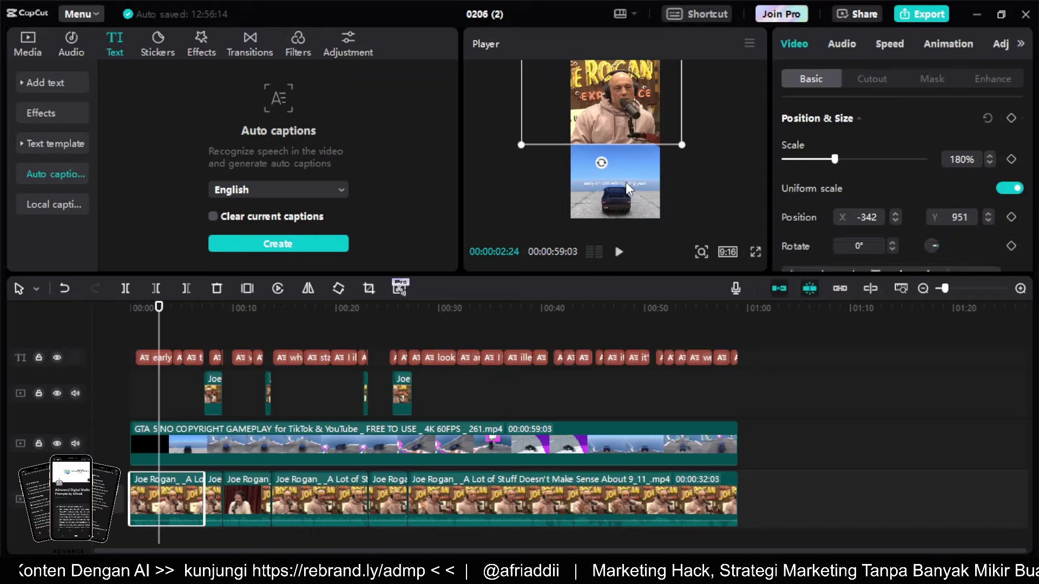
click(147, 368)
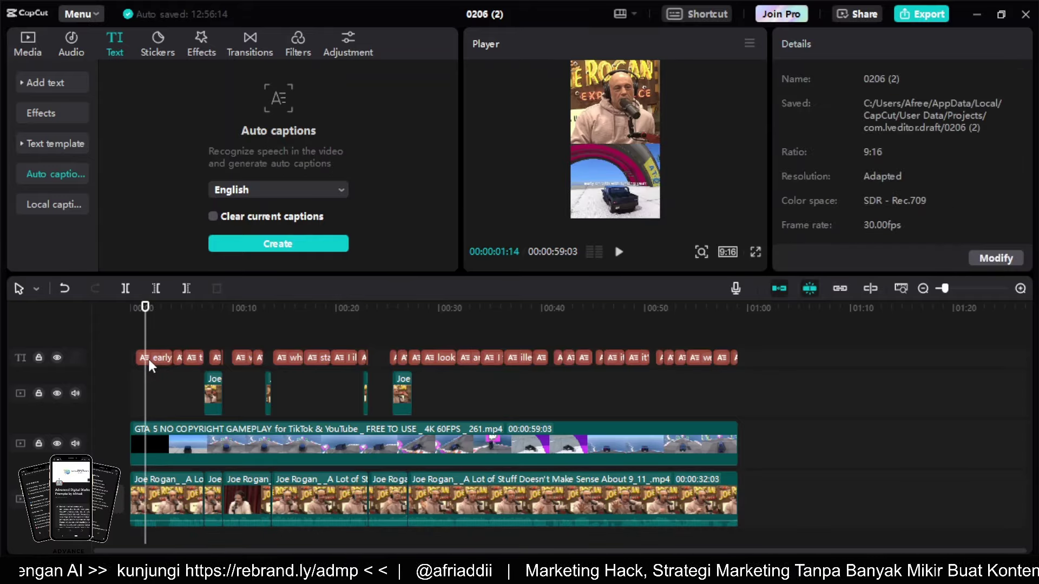
click(155, 357)
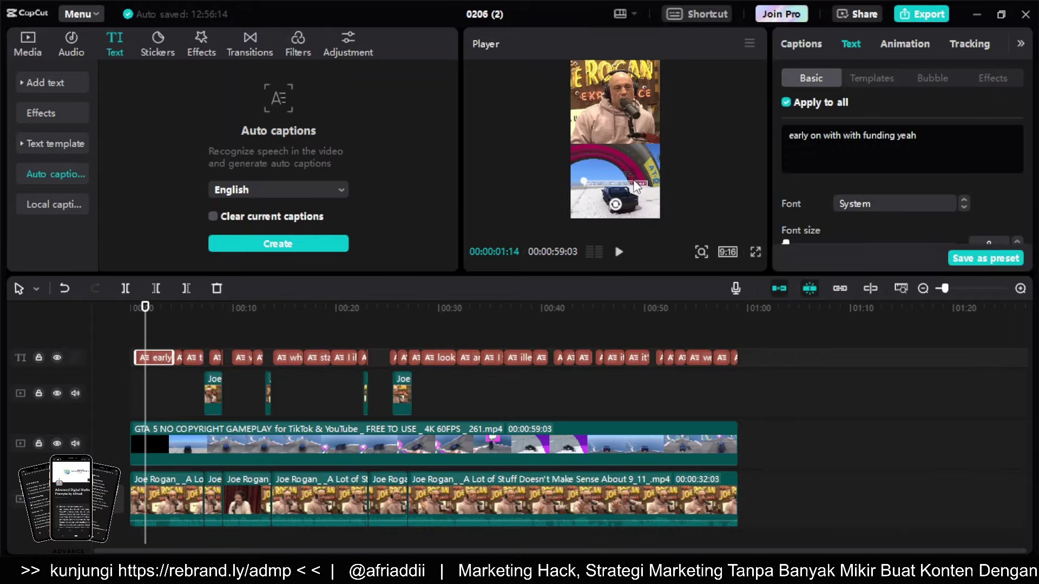
click(632, 164)
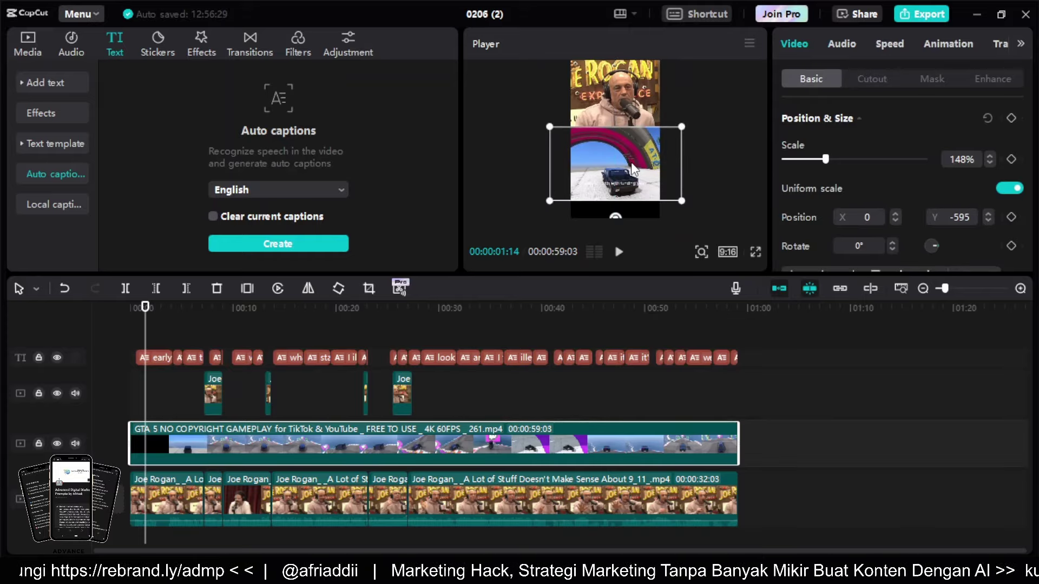
key(ctrl+z)
click(167, 359)
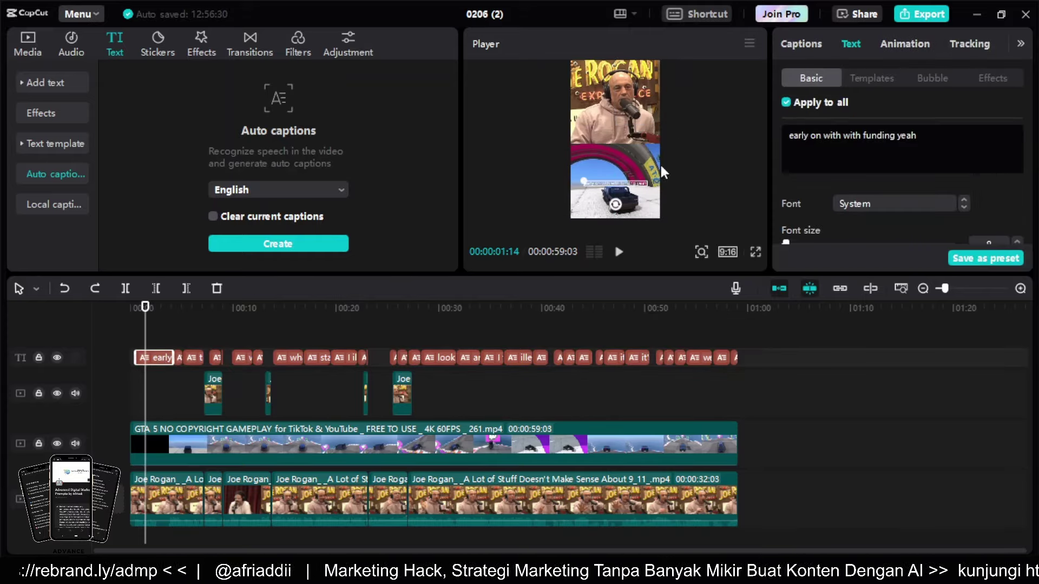
click(631, 184)
drag(632, 184, 632, 156)
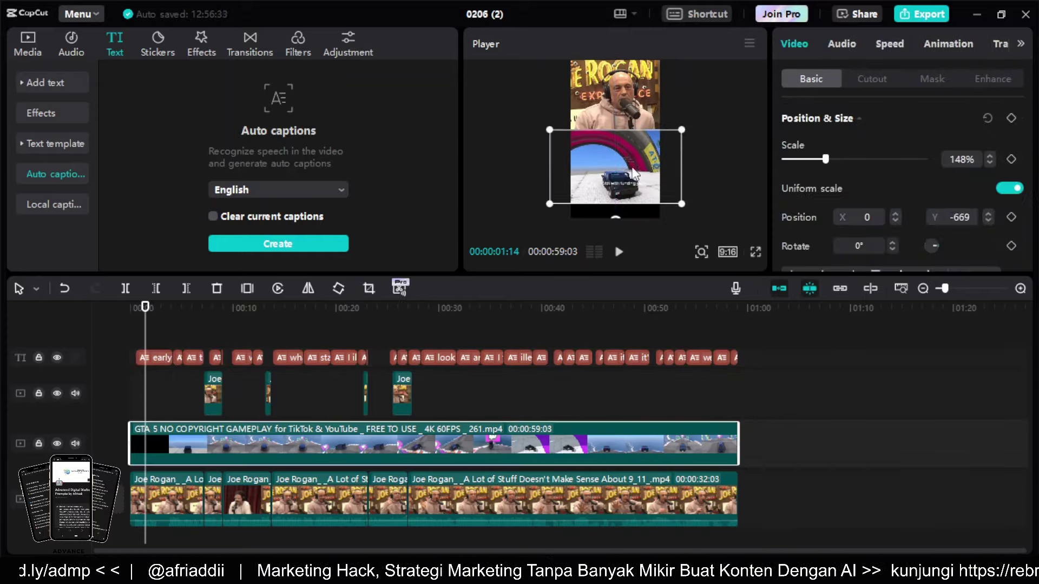
key(ctrl+z)
- Move all captions up to the seam between podcast and gameplay and apply the slanted white "QUICK BROWN" text template
click(166, 359)
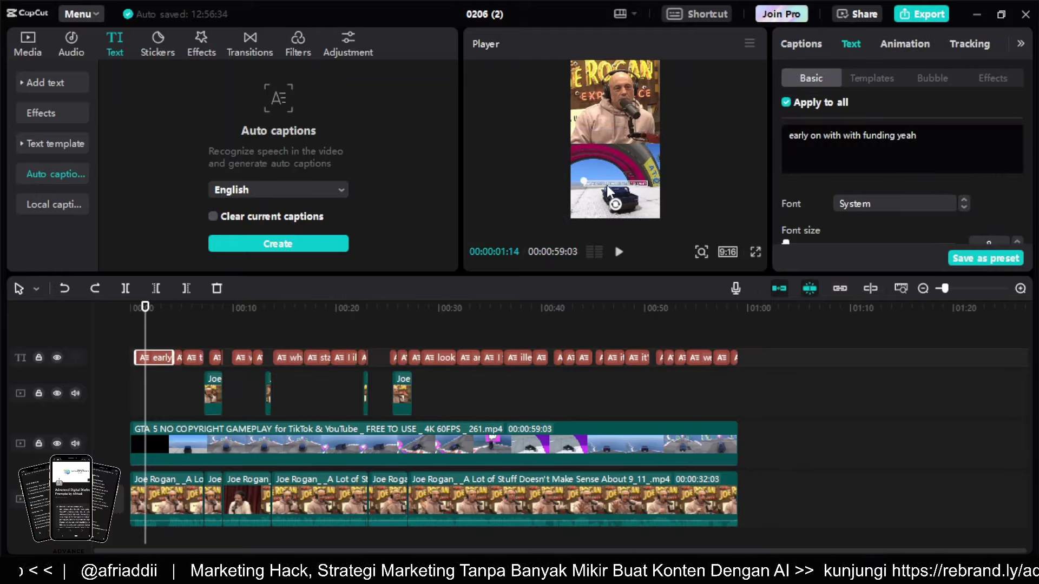
drag(625, 175, 602, 144)
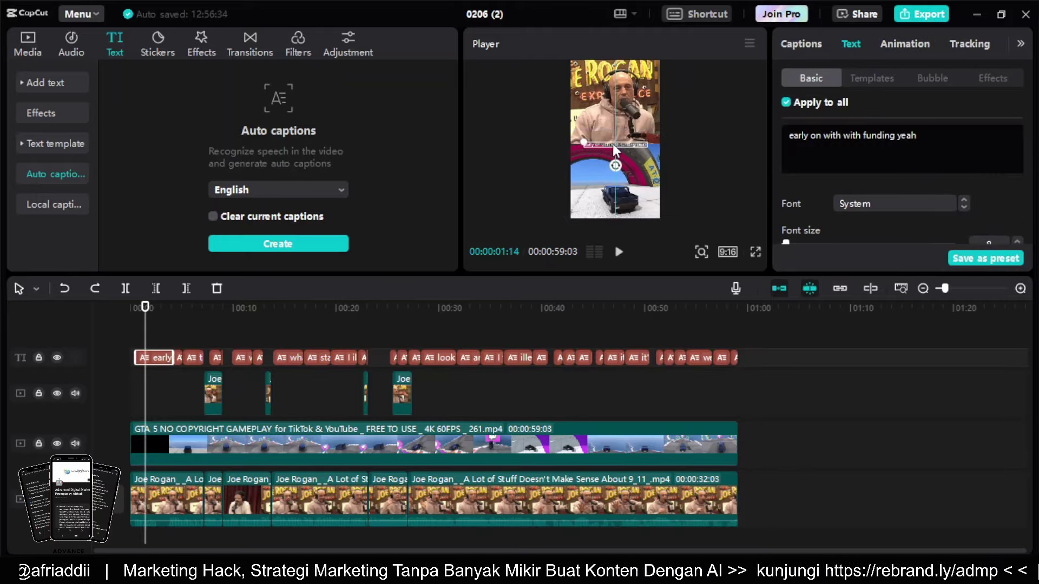
click(872, 82)
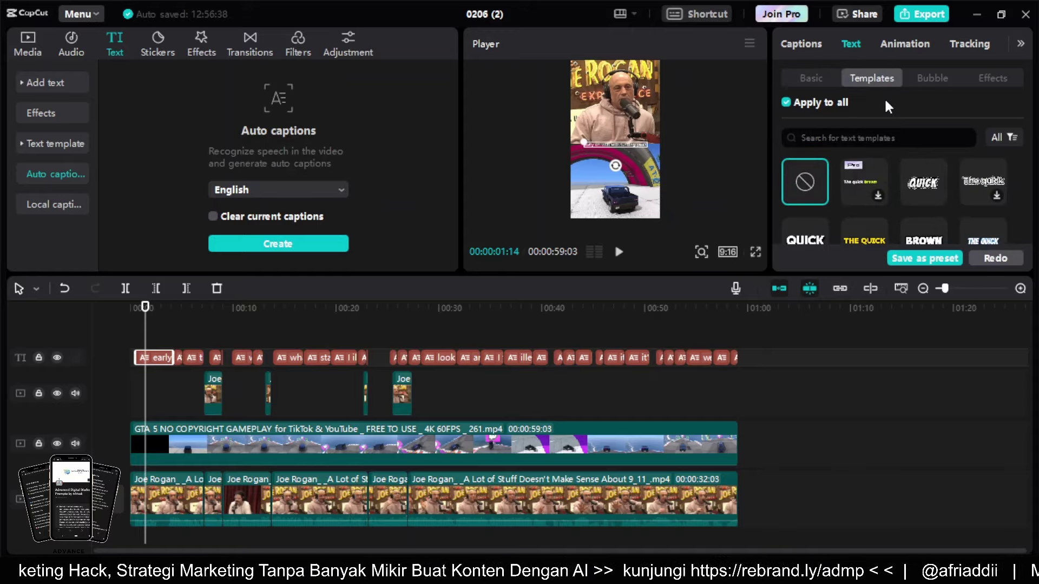
click(924, 186)
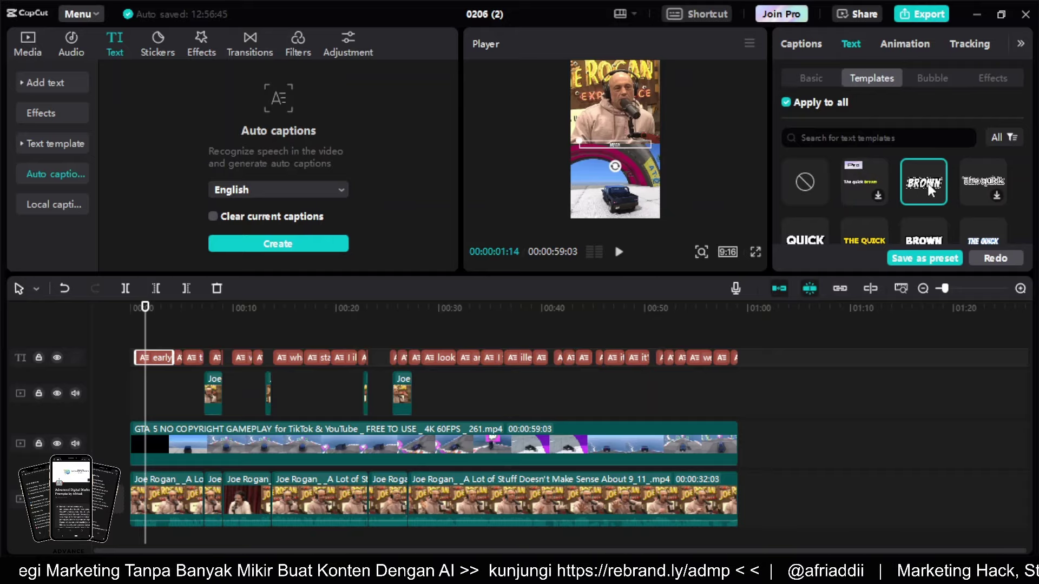
- Set the font size of all captions to 12 and nudge them slightly upward over the seam
click(810, 79)
scroll(1027, 246, down, 2)
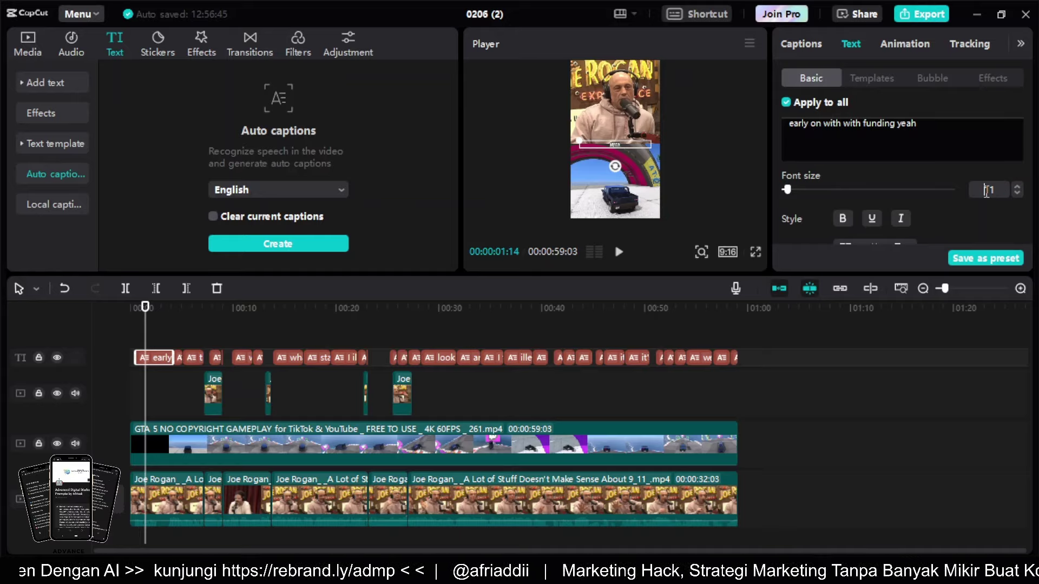
click(1019, 187)
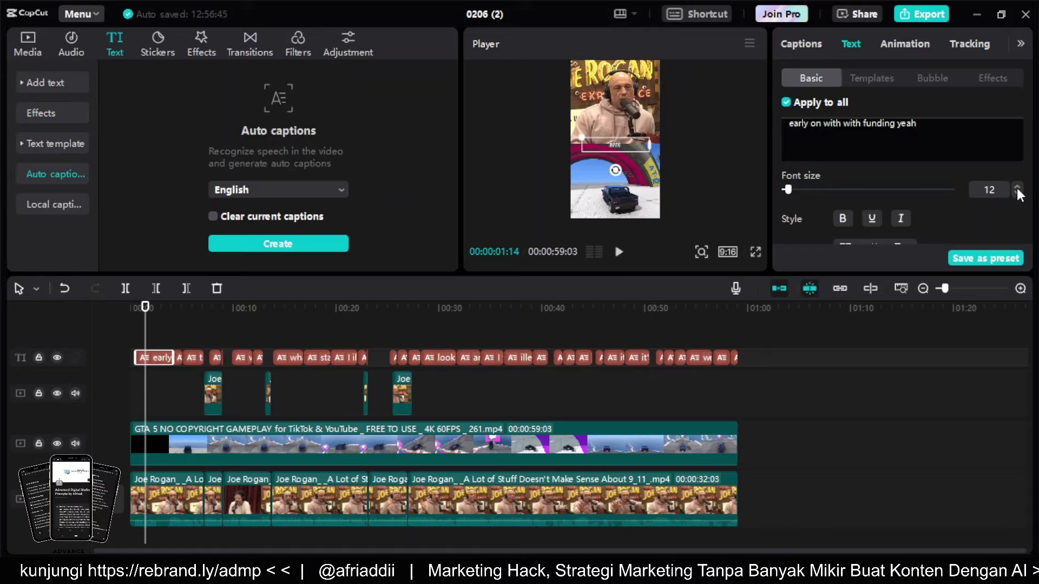
scroll(676, 132, up, 2)
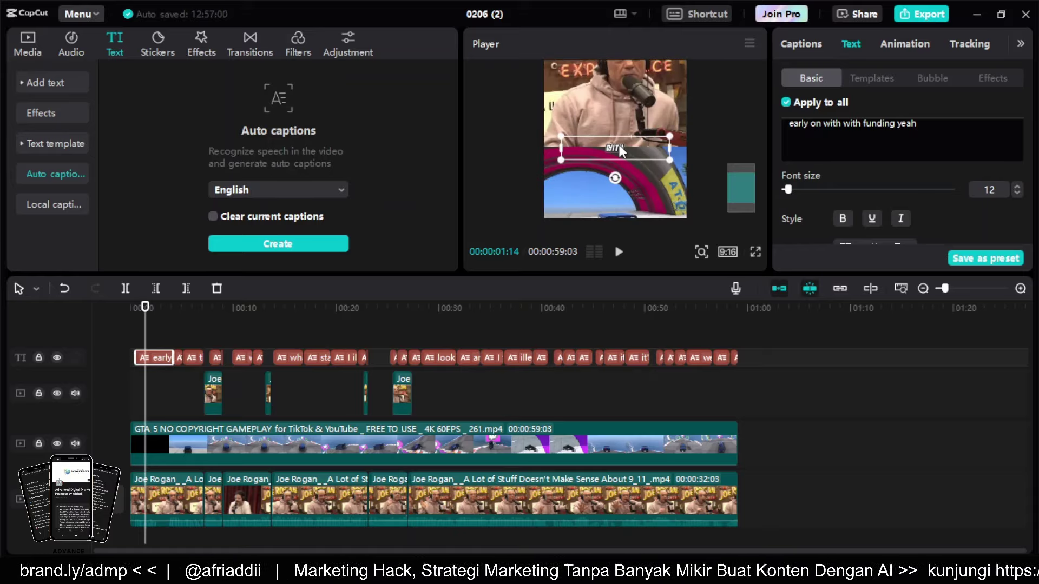
key(Home)
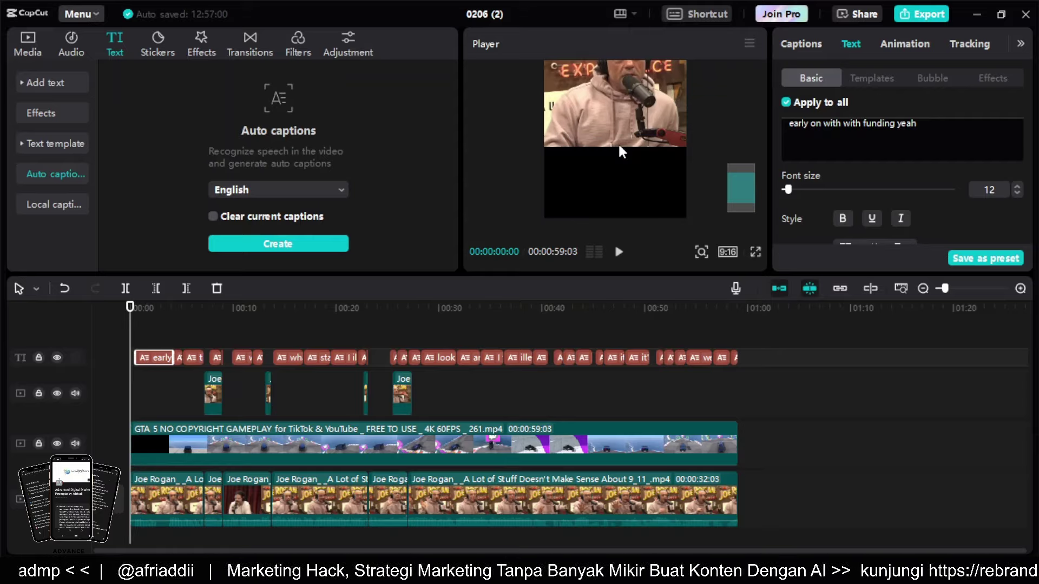
drag(130, 308, 153, 307)
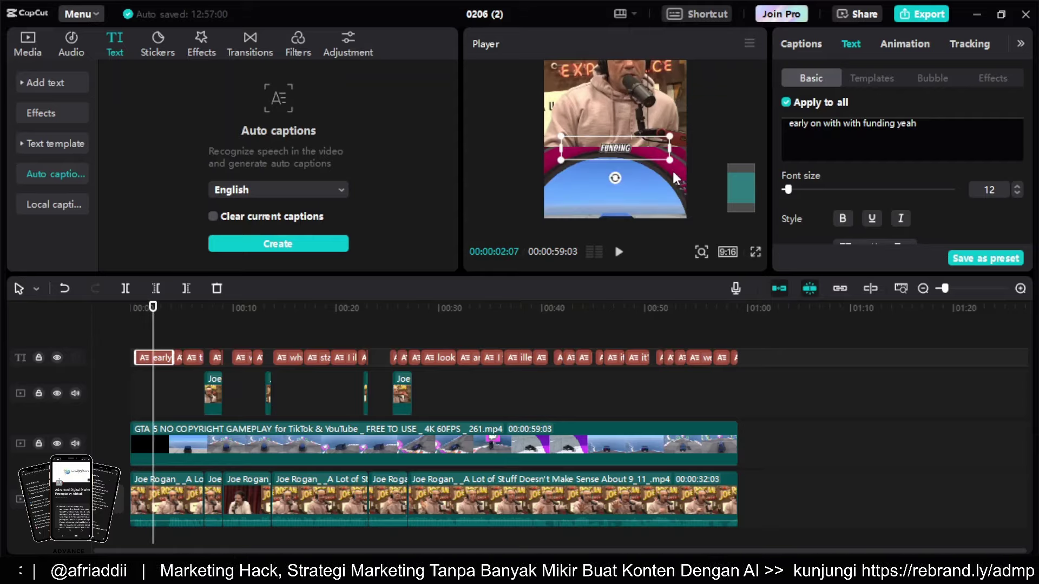
drag(626, 151, 623, 149)
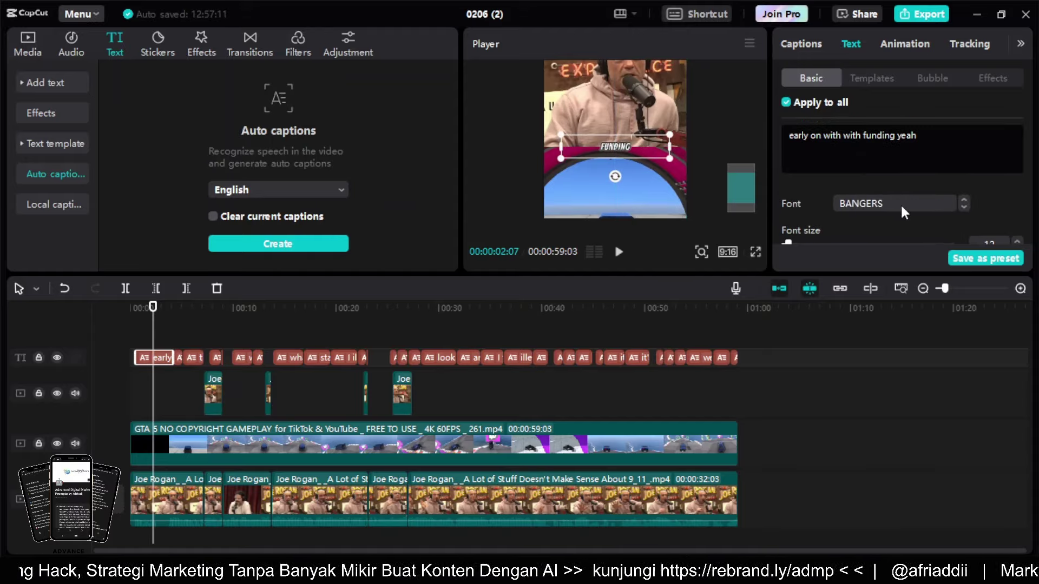
- Change the font of all captions to Komika Axis
click(903, 212)
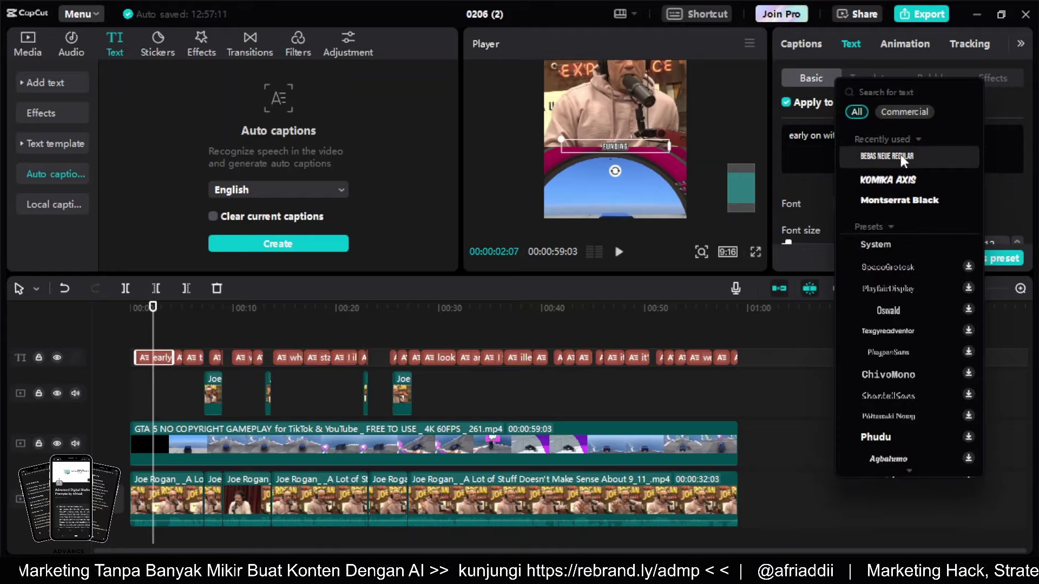
click(932, 189)
scroll(450, 367, down, 2)
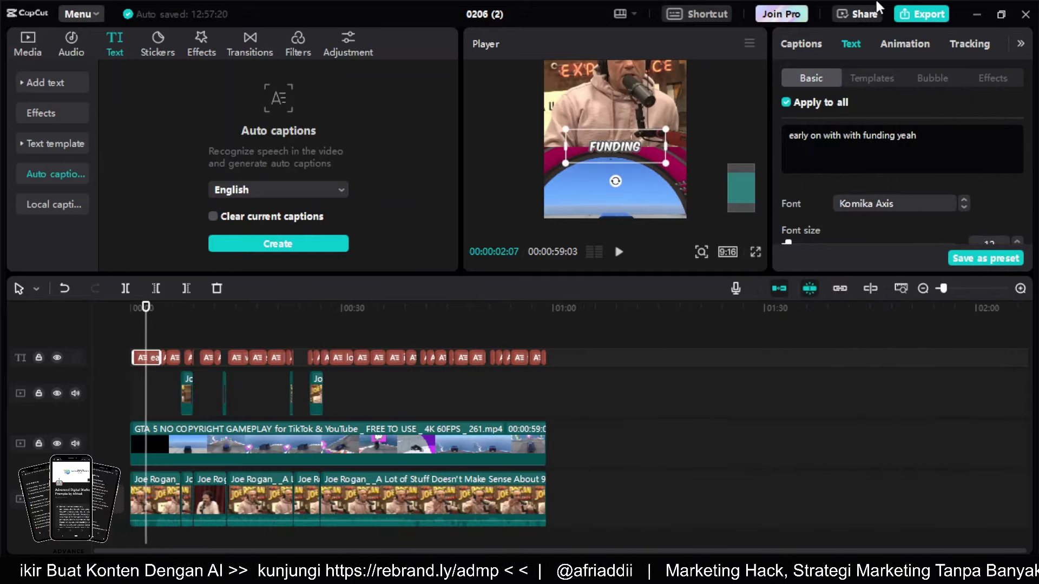
- Export the video as 0206 (2) in 1080P, H.264, mp4 at 30fps with the recommended bit rate
click(927, 14)
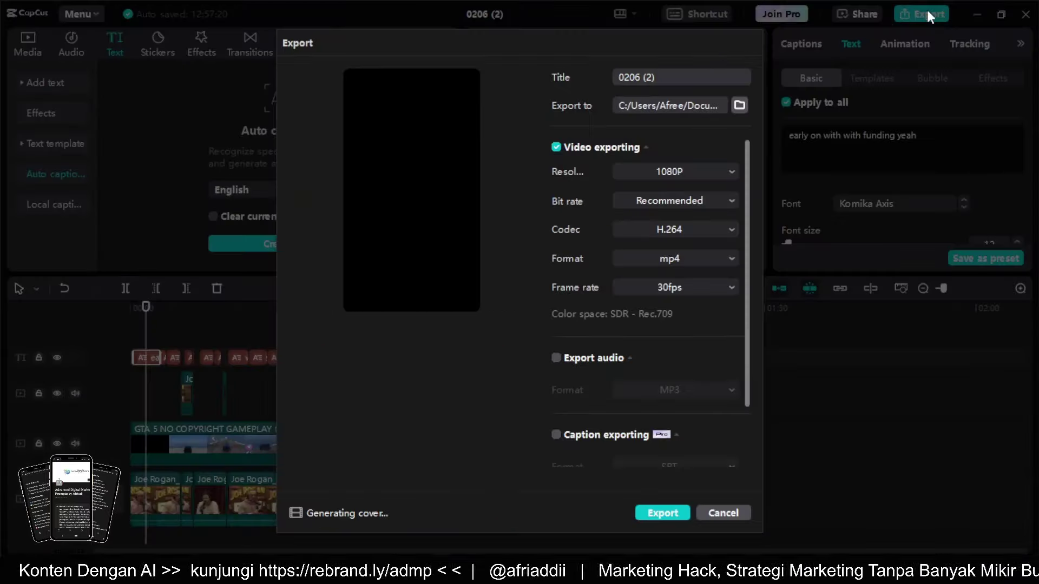
click(662, 513)
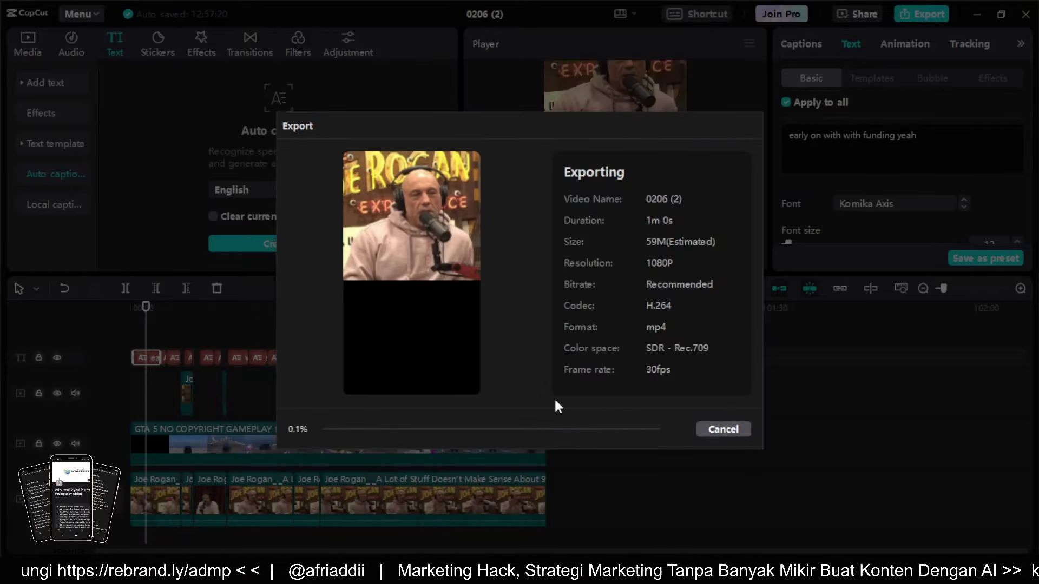